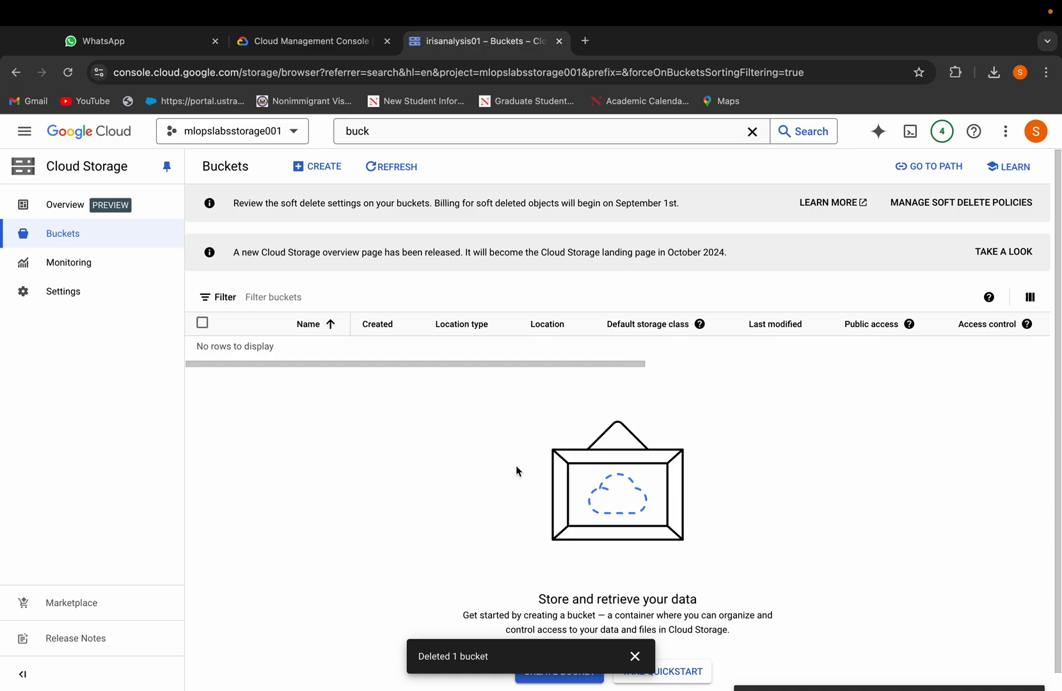
Step: Start creating a new Cloud Storage bucket and name it irisdataset001
scroll(516, 467, "down", 1)
scroll(516, 467, "up", 1)
left_click(296, 165)
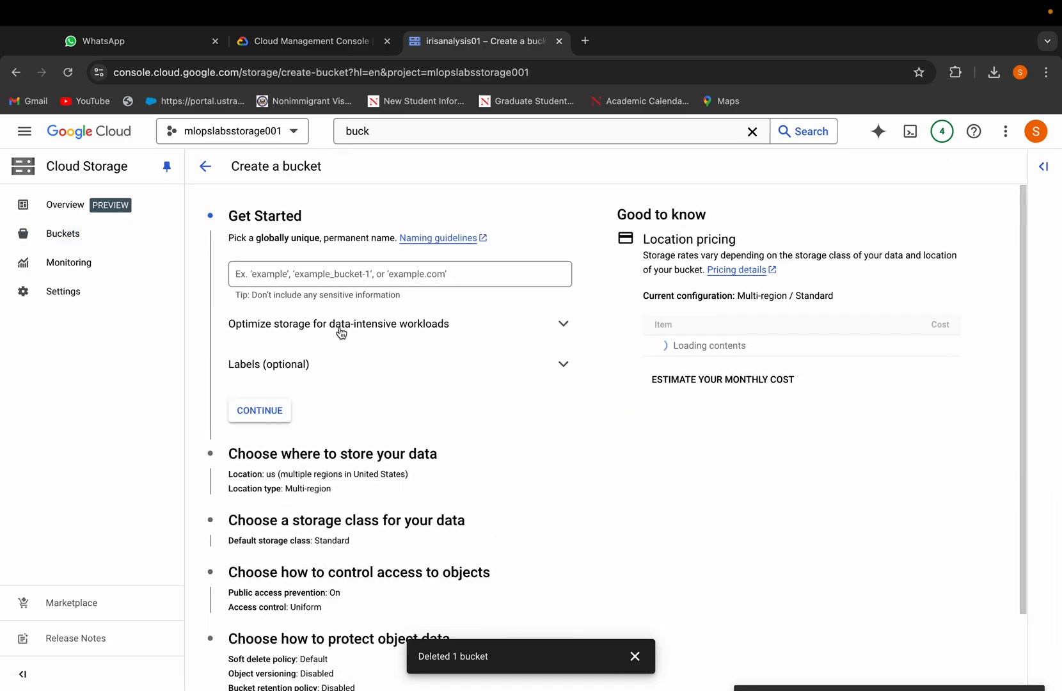
left_click(325, 277)
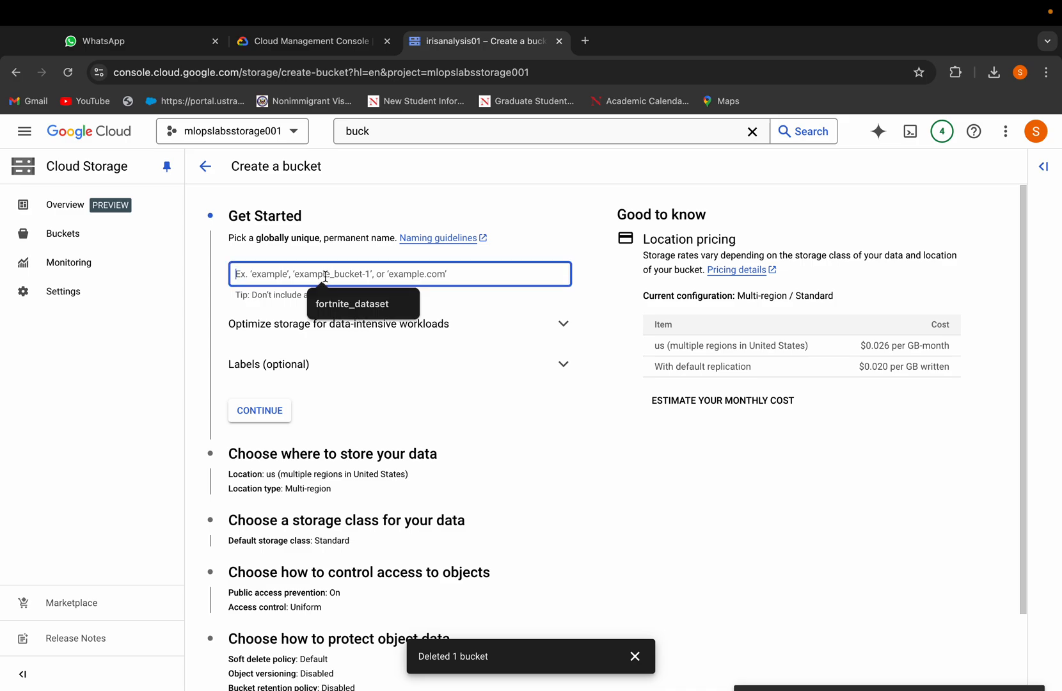
type("irisda")
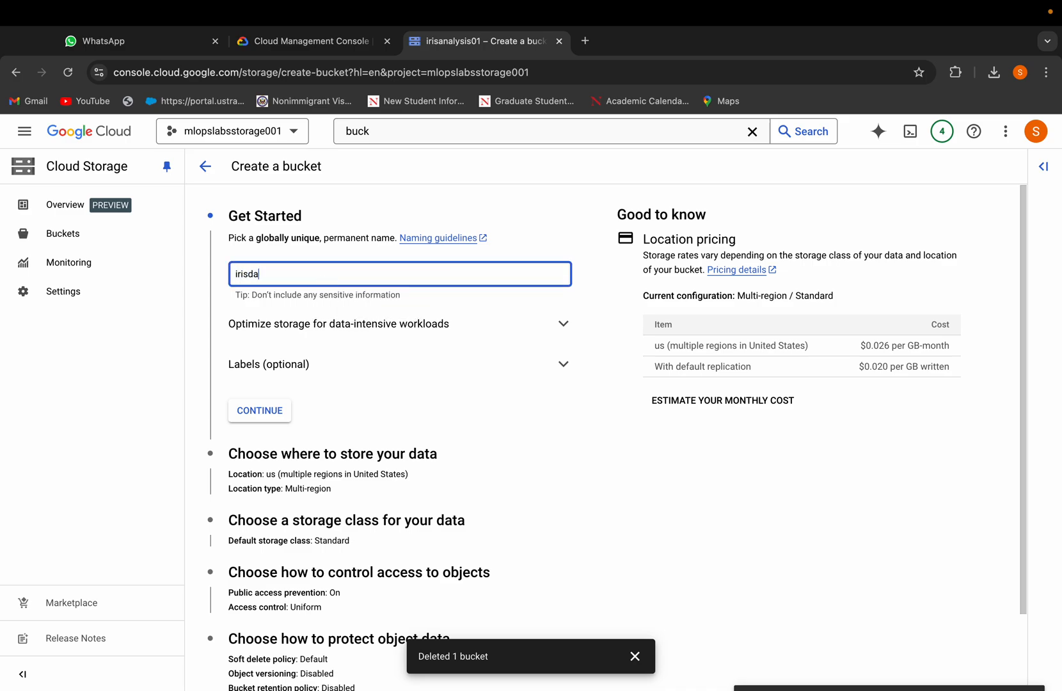
type("taset001")
left_click(259, 410)
Step: Keep the default location, storage class, access control and protection settings and create the bucket
scroll(268, 410, "down", 1)
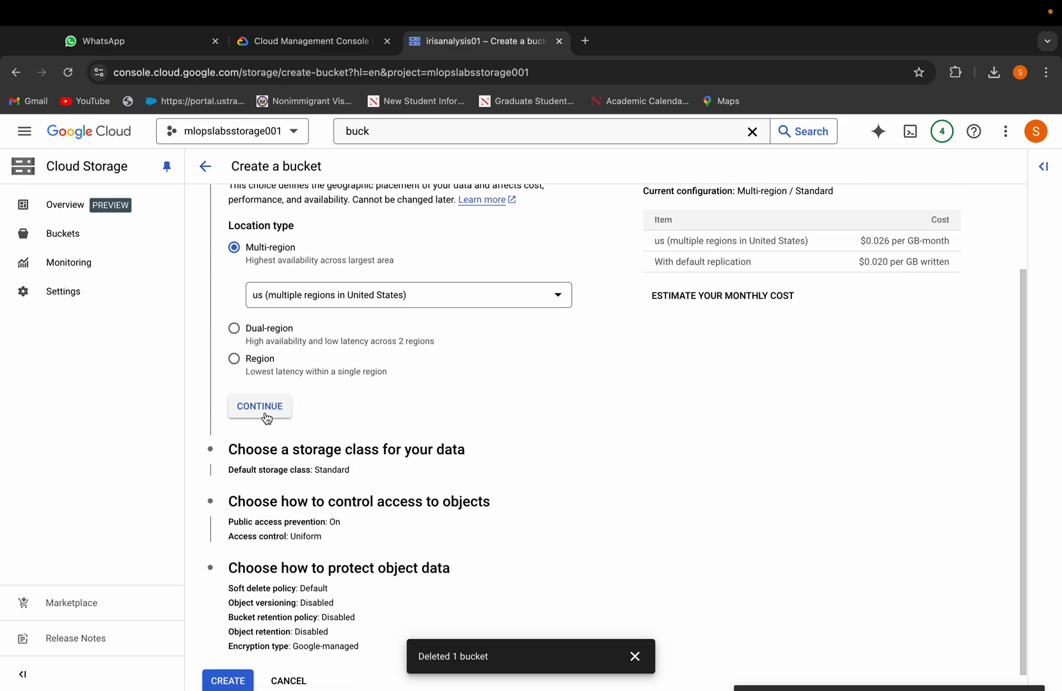
left_click(264, 411)
scroll(265, 415, "down", 4)
left_click(262, 447)
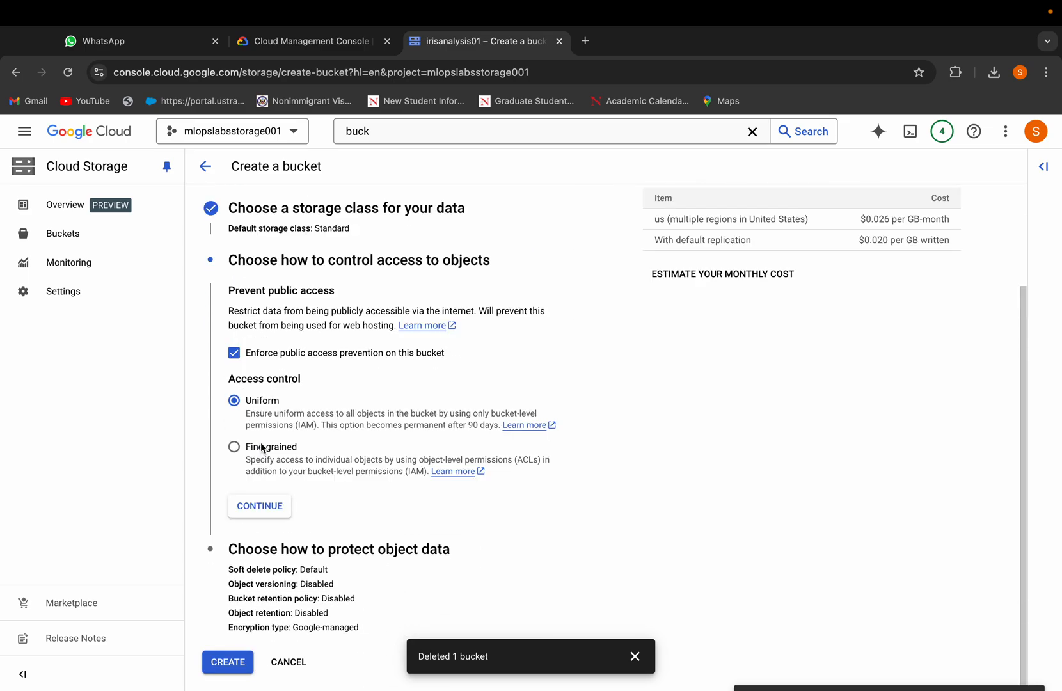
left_click(256, 506)
scroll(259, 579, "down", 1)
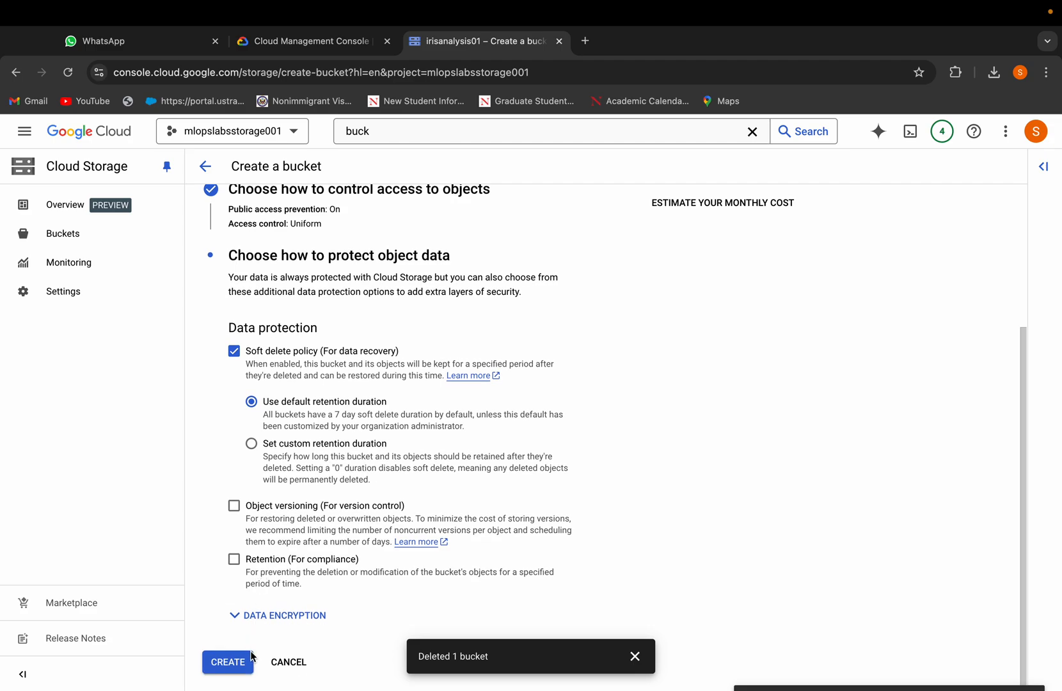
left_click(229, 661)
left_click(667, 496)
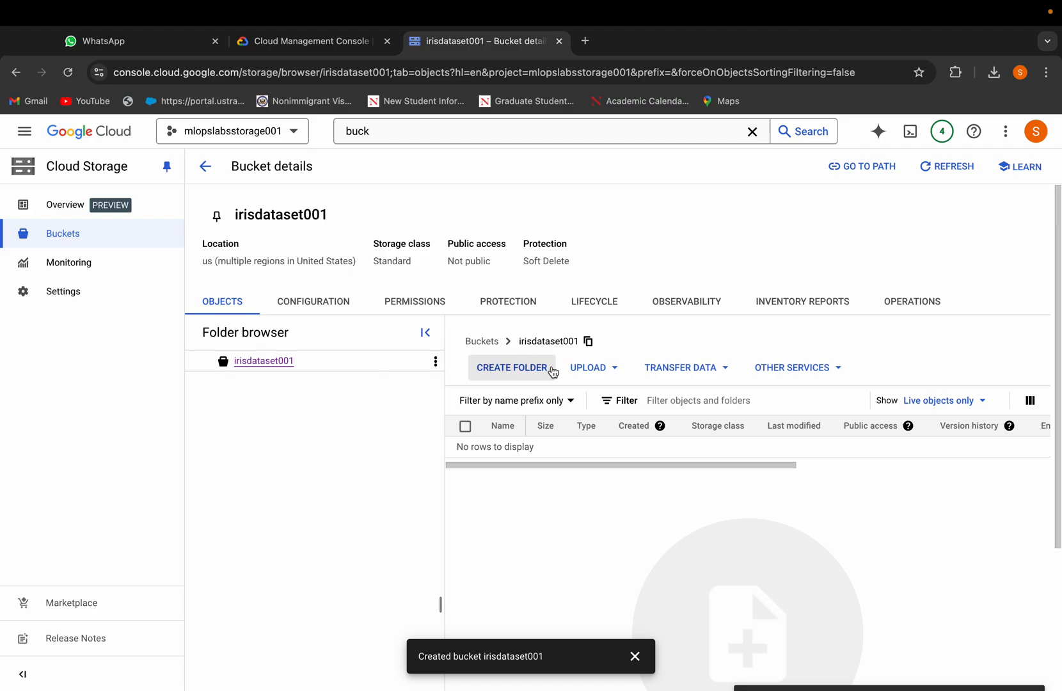
Step: Upload the Iris.csv file from Downloads into the irisdataset001 bucket
left_click(599, 373)
left_click(601, 397)
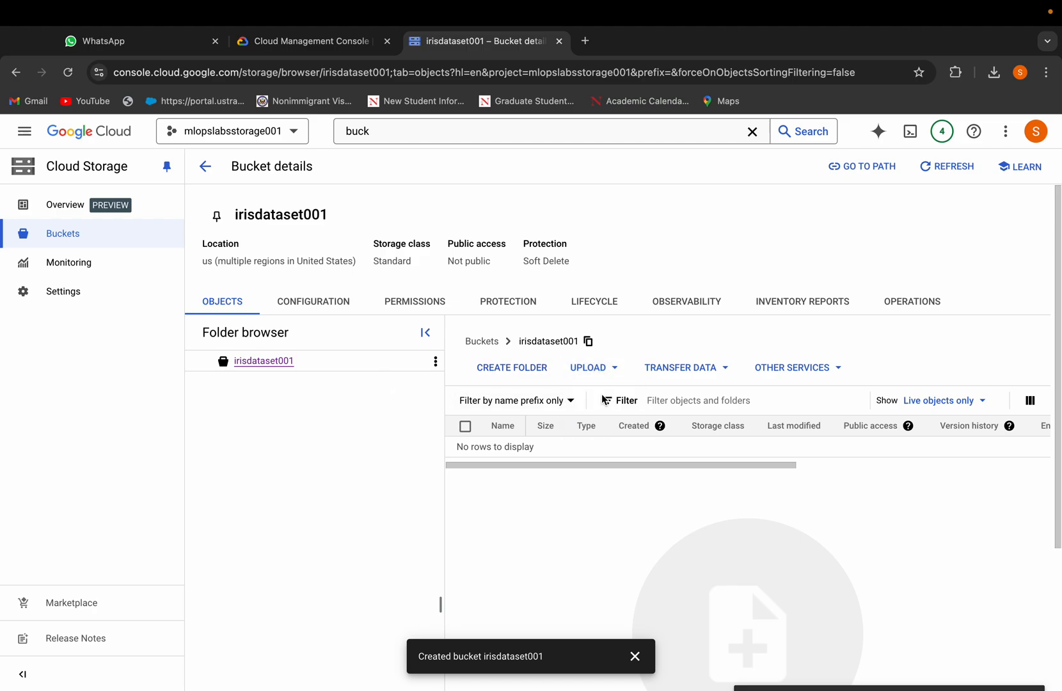
left_click(407, 344)
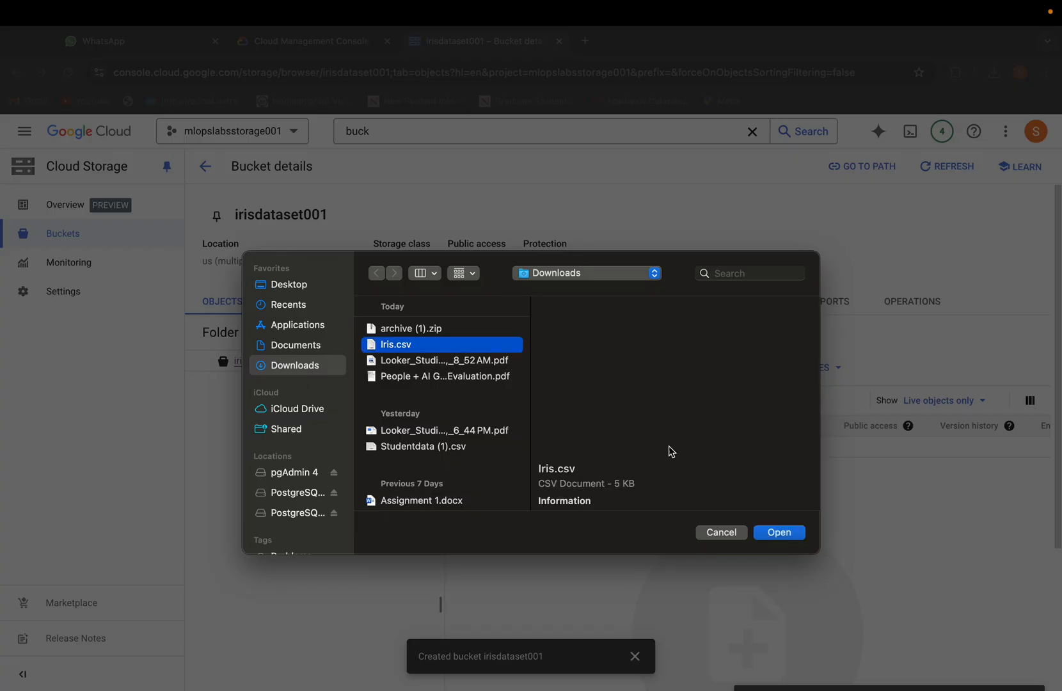
left_click(765, 532)
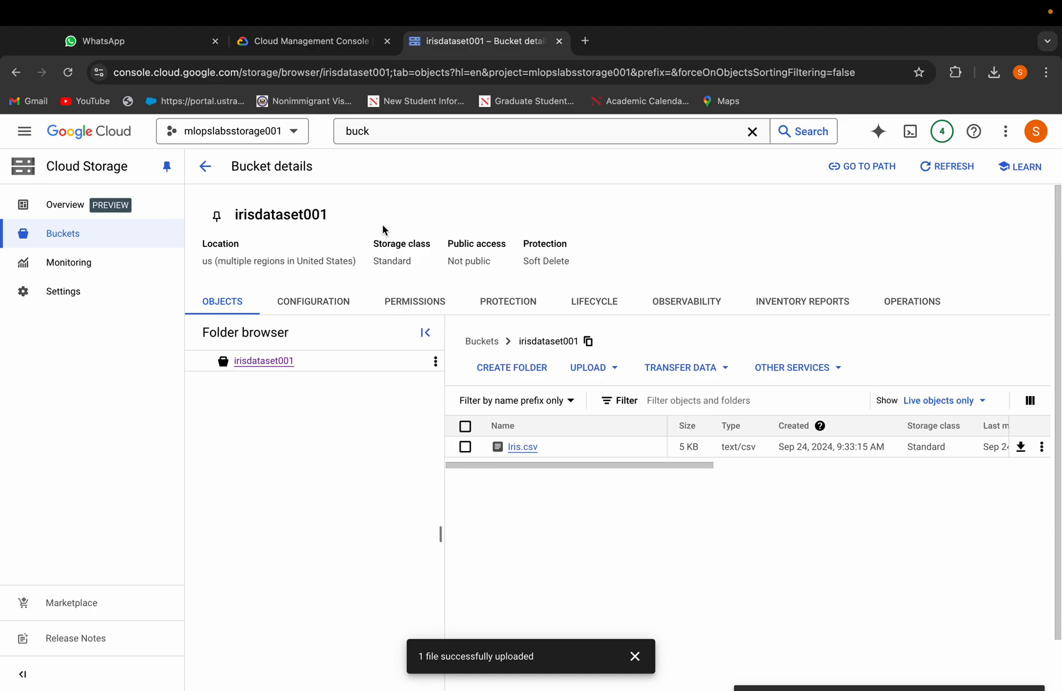
Step: Search the console for big query and open BigQuery
left_click(388, 135)
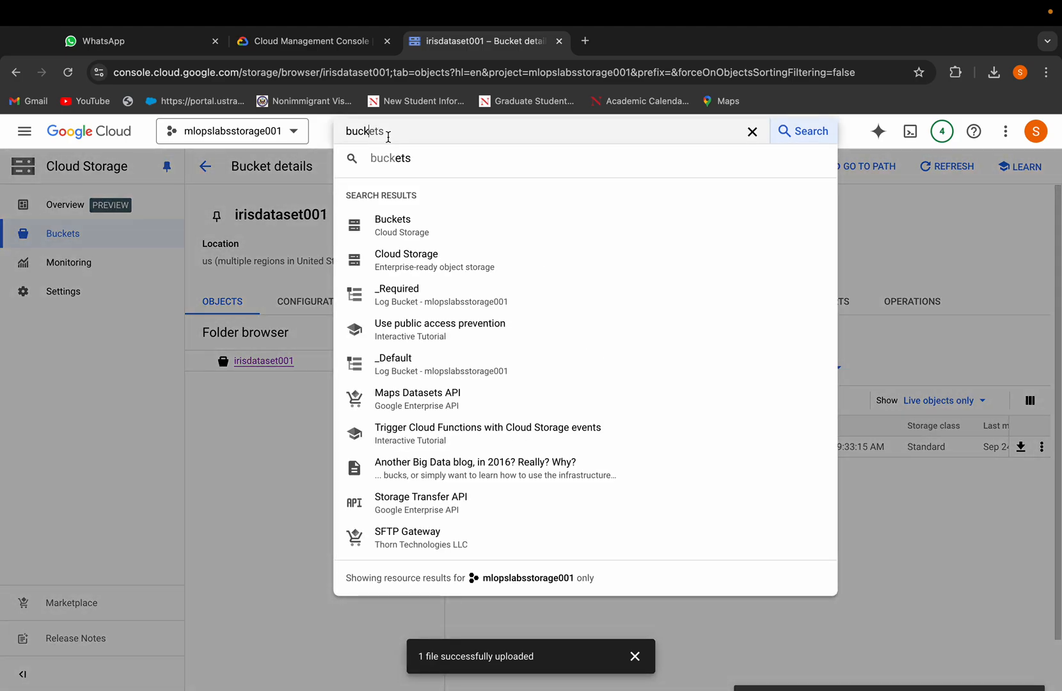
key("super+a")
type("big q")
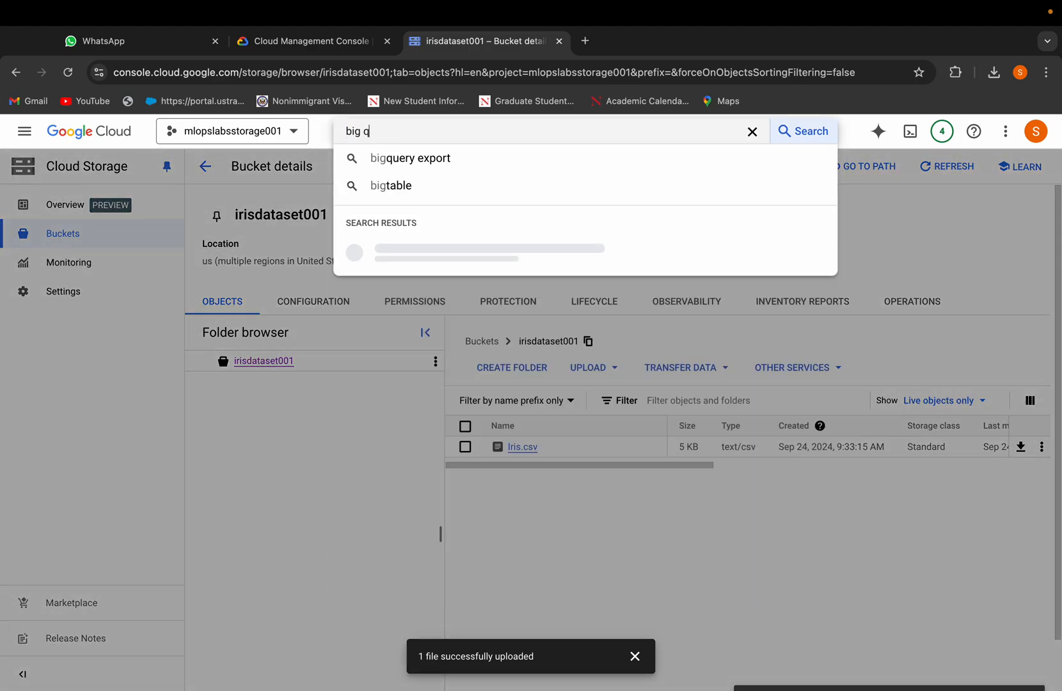
type("uery")
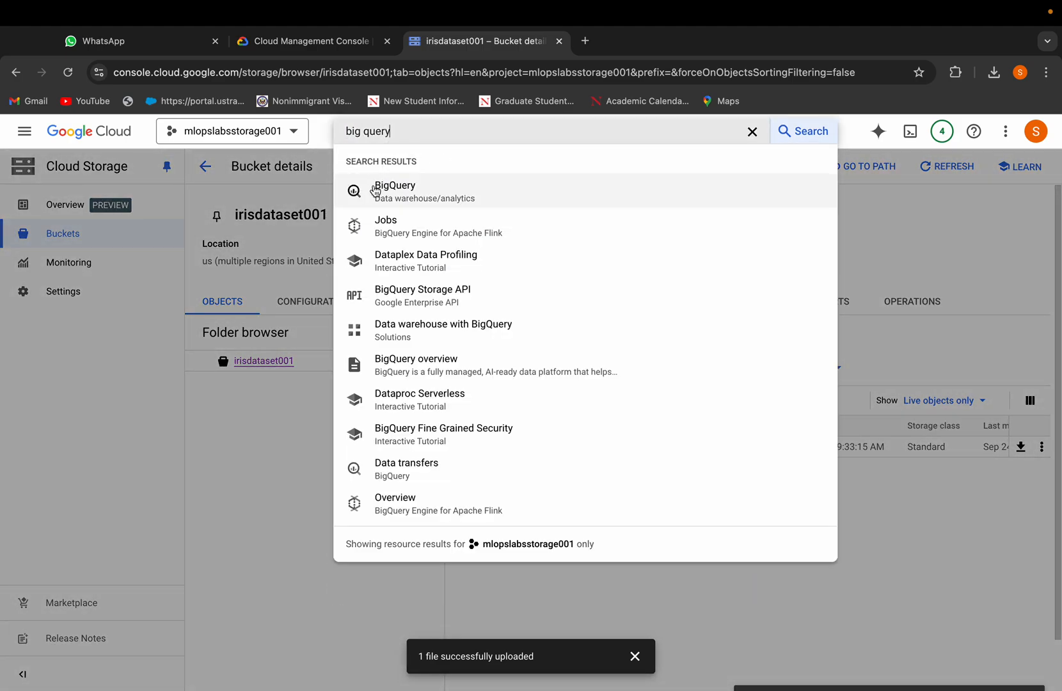
left_click(381, 190)
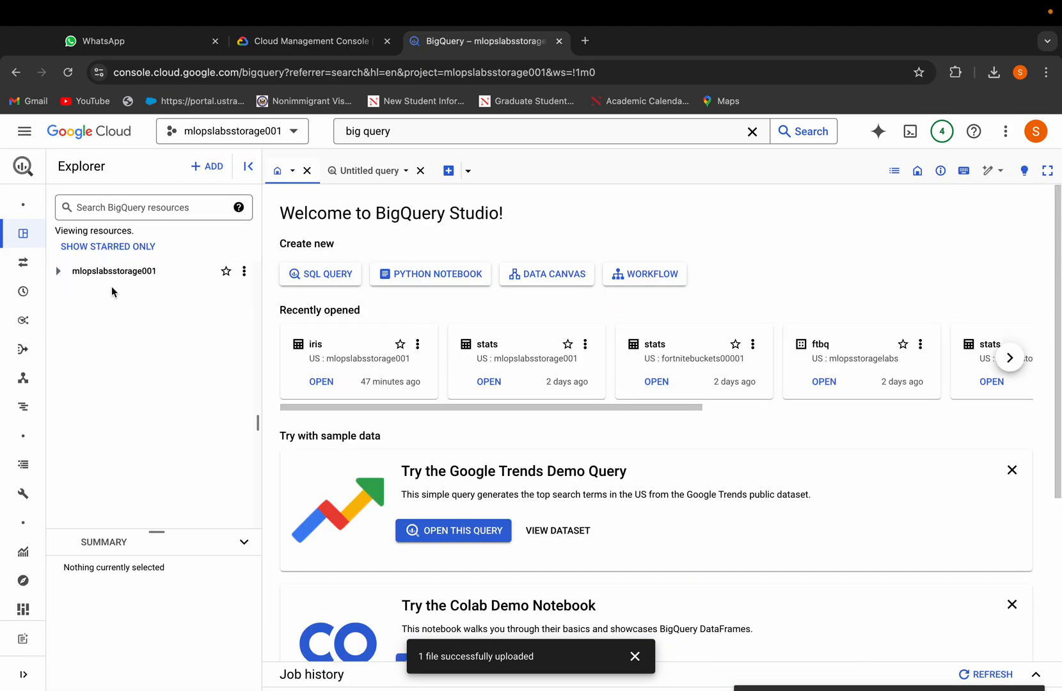
Step: Add data from Google Cloud Storage, selecting Iris.csv in the irisdataset001 bucket as the source file
left_click(207, 167)
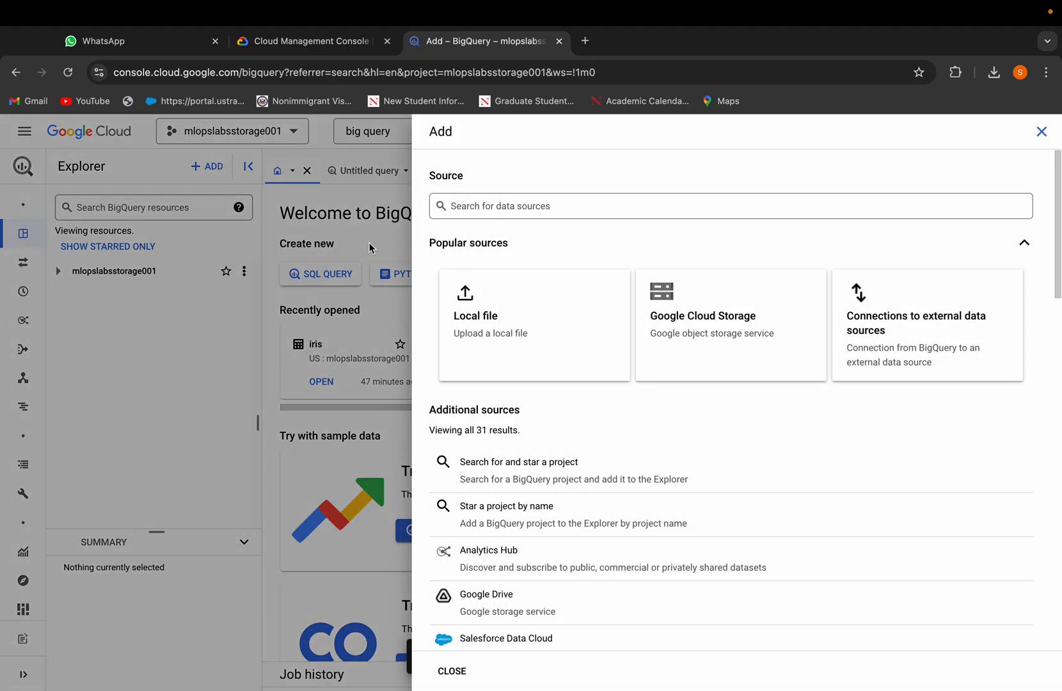
left_click(682, 303)
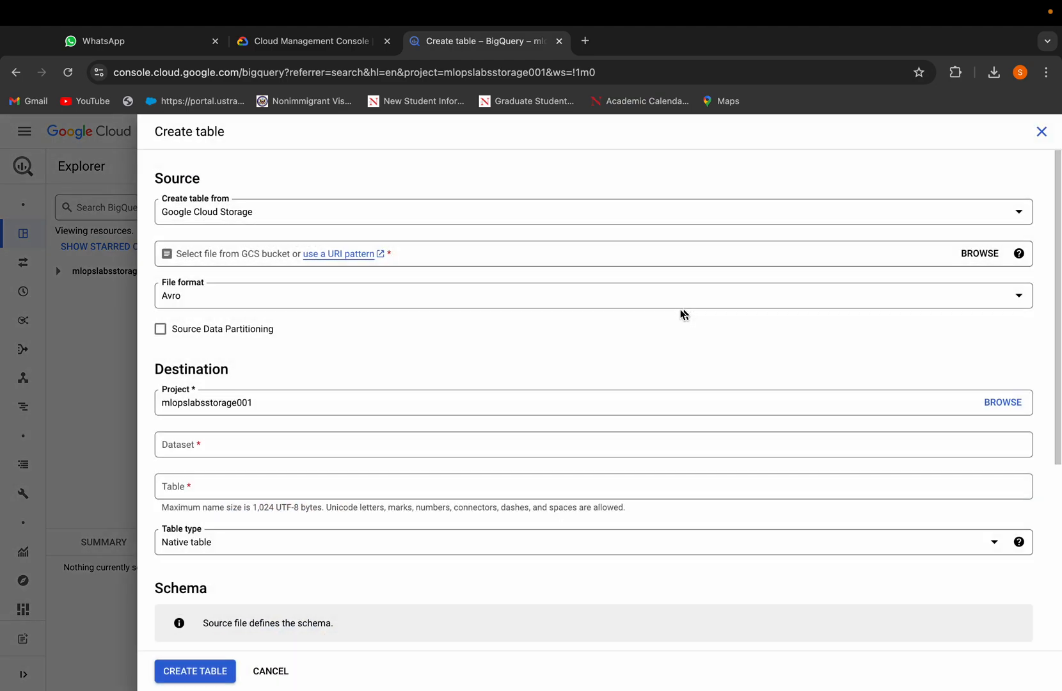
left_click(979, 254)
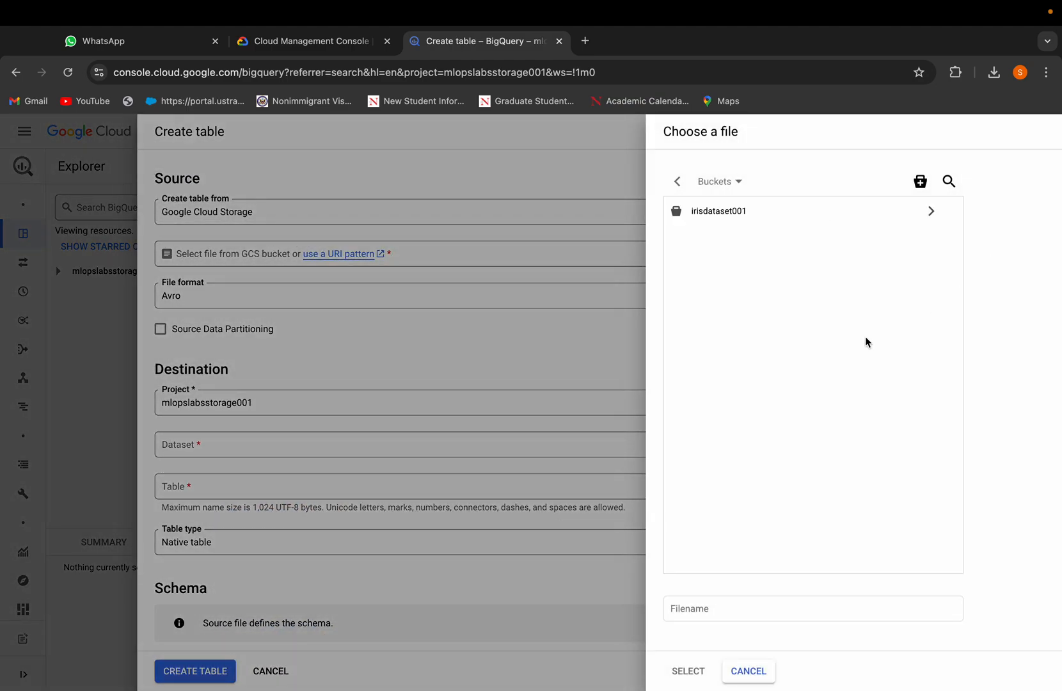
left_click(931, 210)
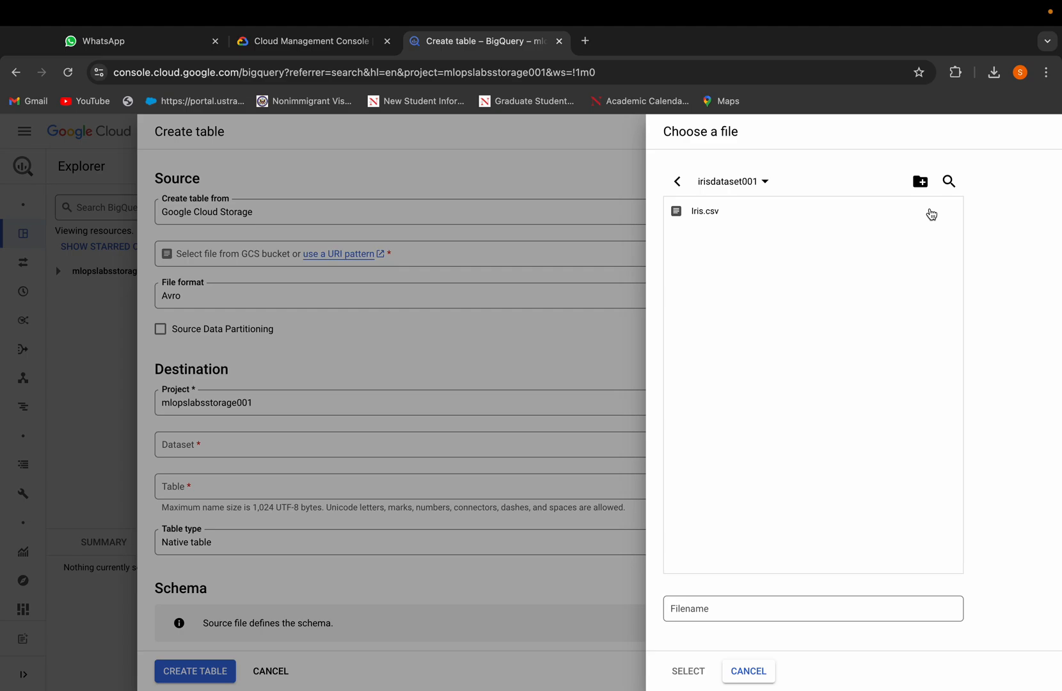
left_click(751, 217)
left_click(686, 671)
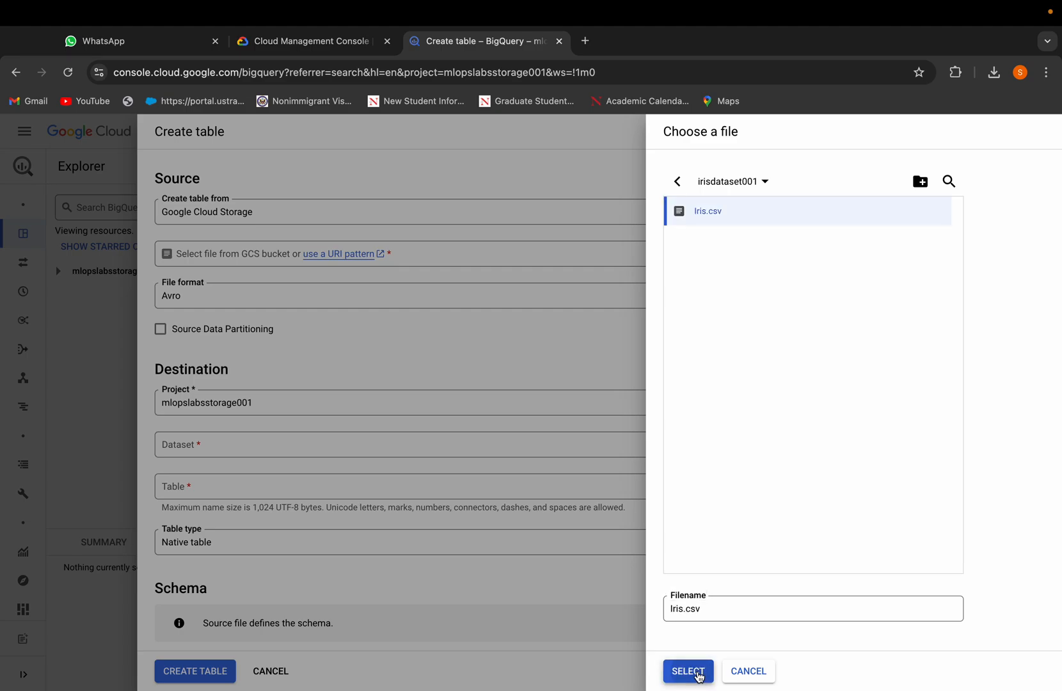
Step: Set the destination dataset to iris and the table name to iris_table
left_click(228, 439)
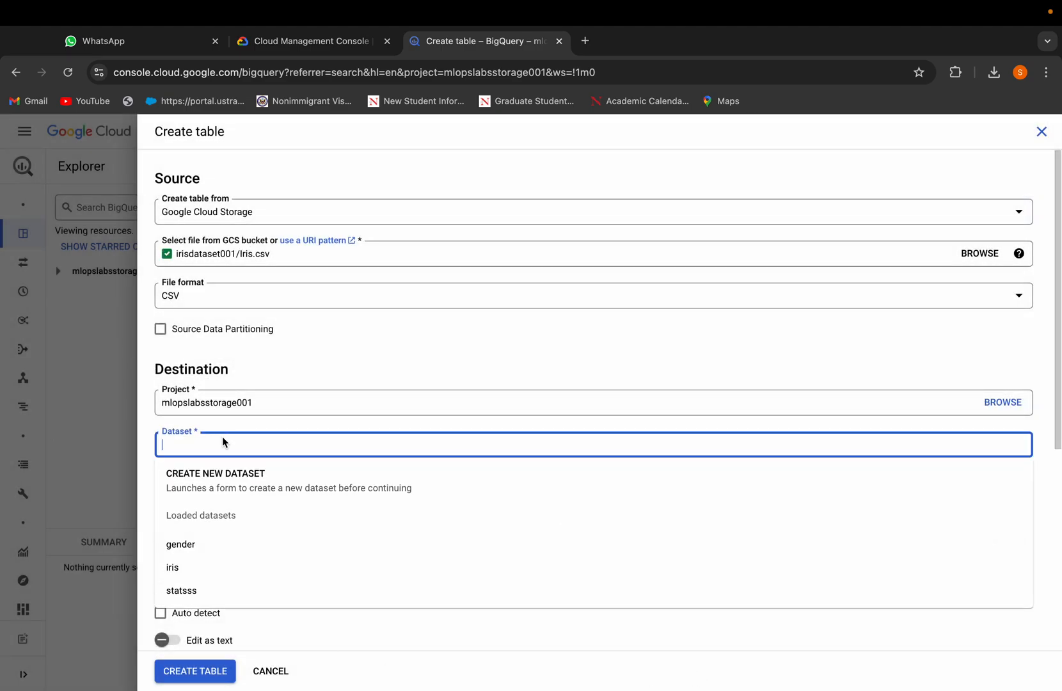
left_click(182, 570)
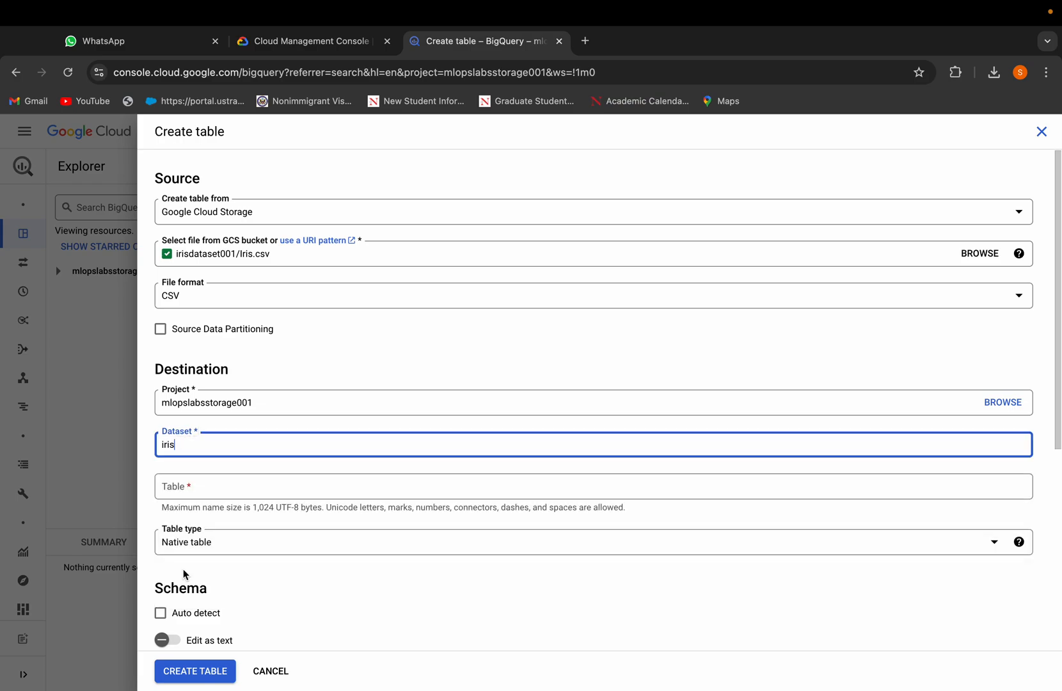
left_click(224, 486)
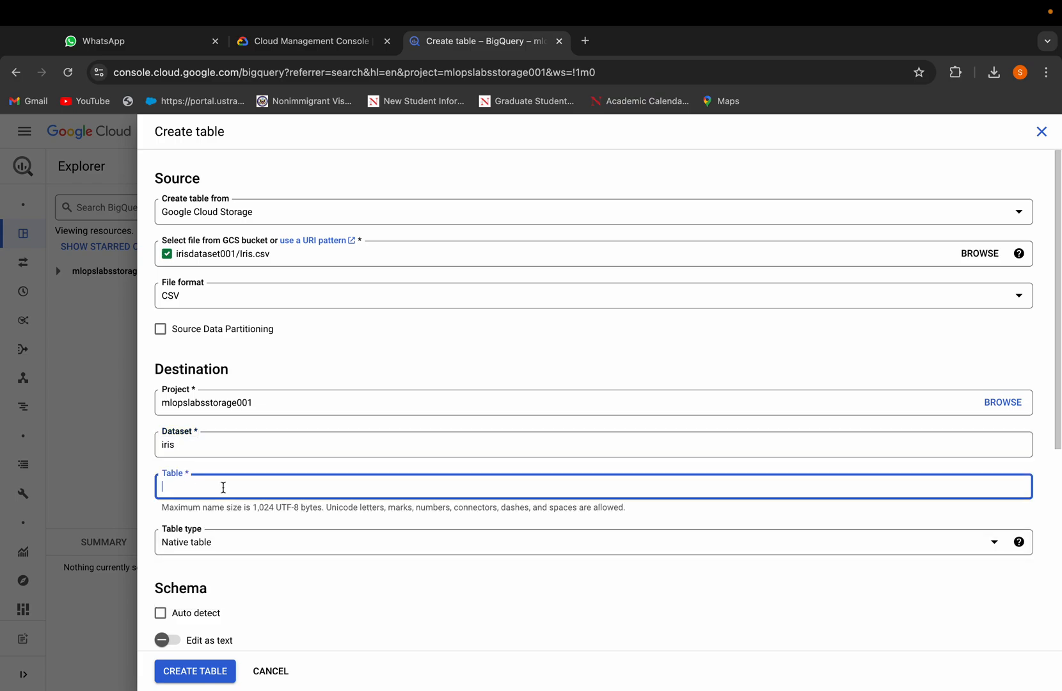
type("iris_table")
Step: Enable schema auto detect and create the table
scroll(194, 503, "down", 5)
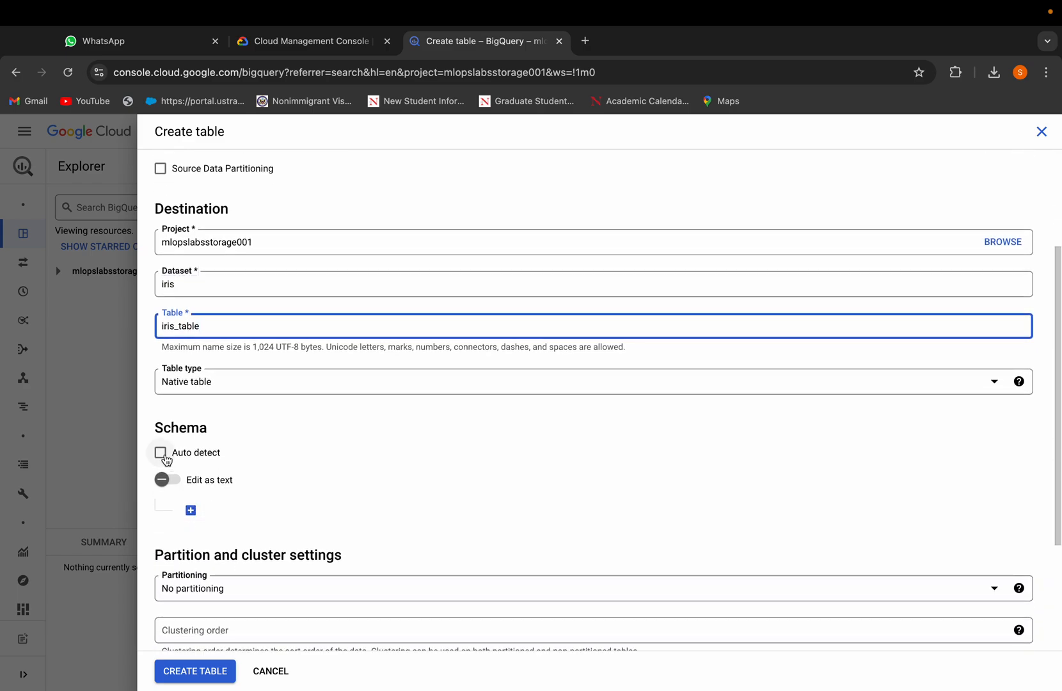
left_click(161, 454)
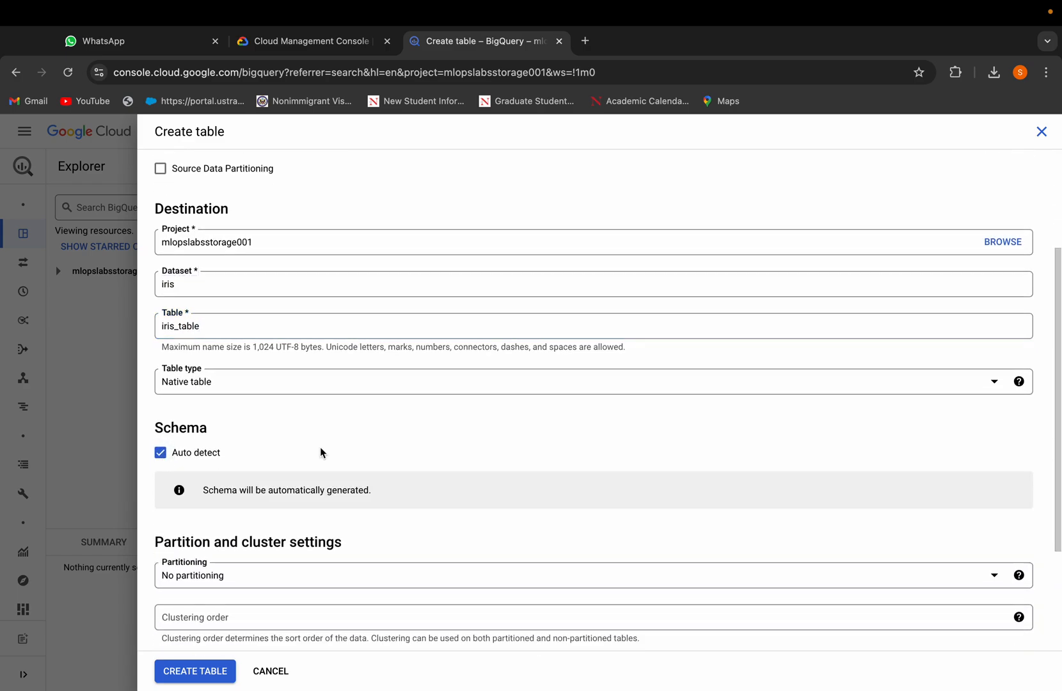
scroll(320, 451, "down", 5)
left_click(205, 672)
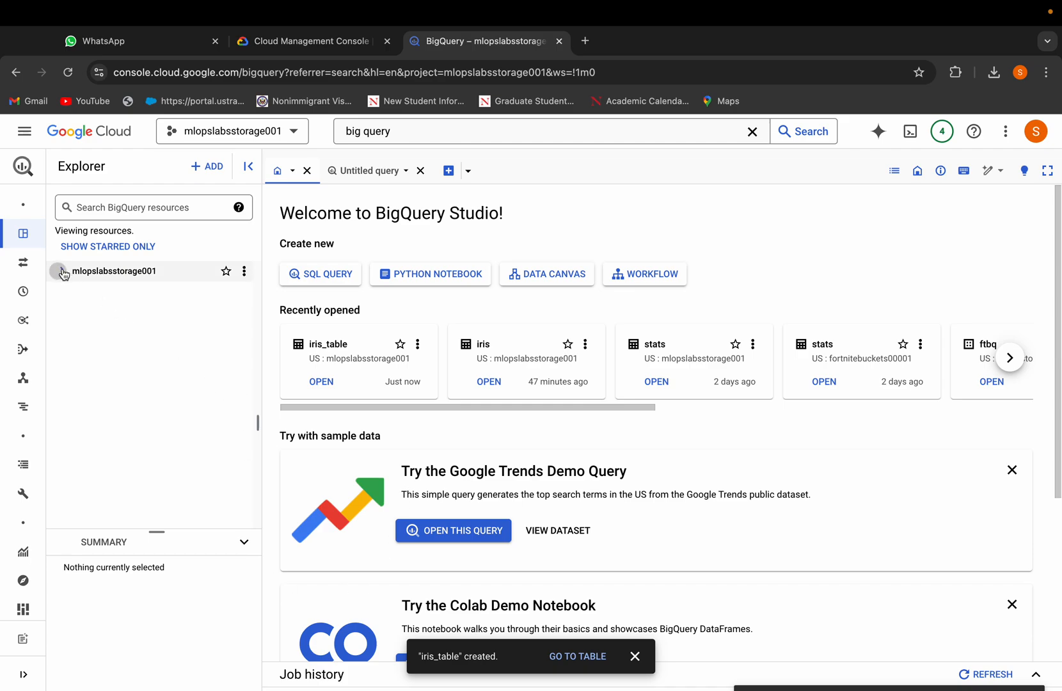
Step: Open a query on iris_table in the iris dataset, select all columns with *, and run it
left_click(58, 270)
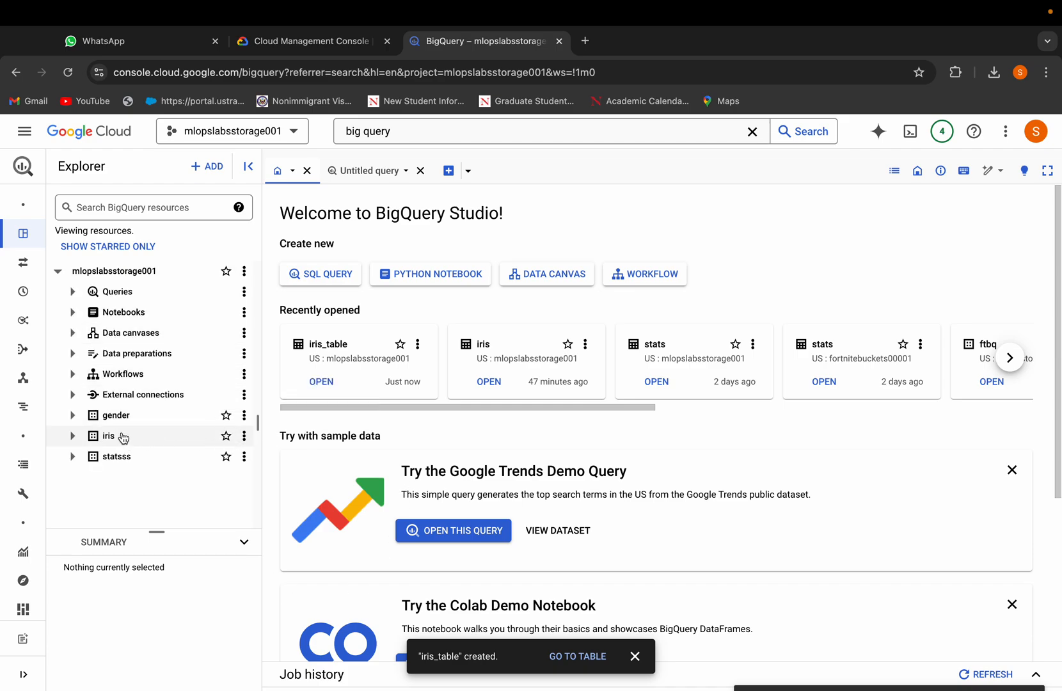
left_click(244, 435)
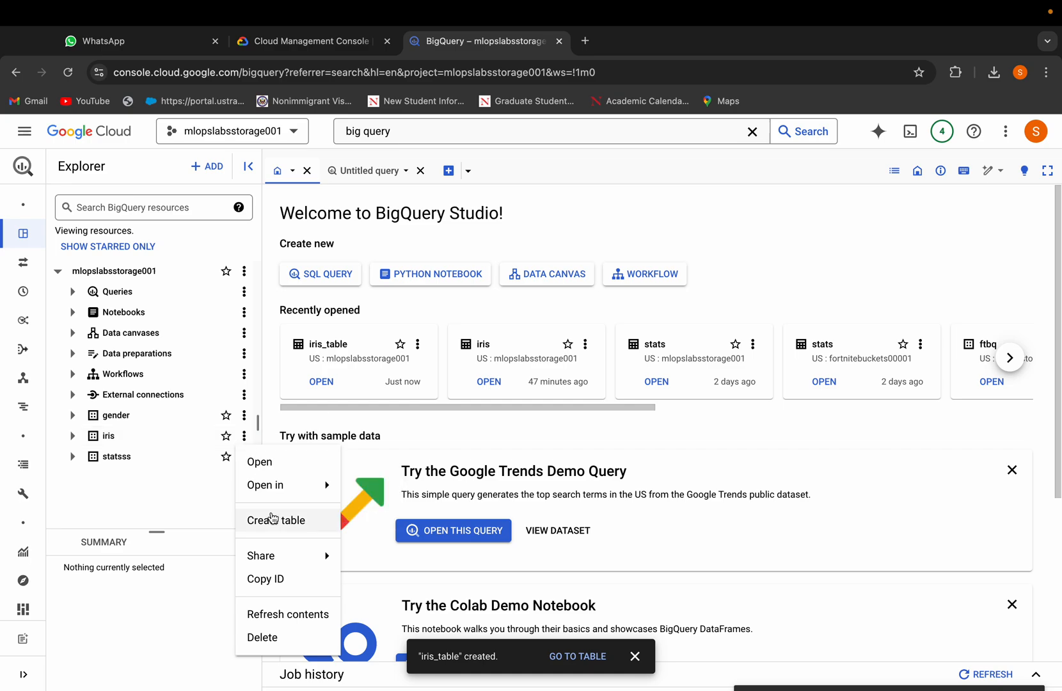
left_click(73, 448)
left_click(73, 441)
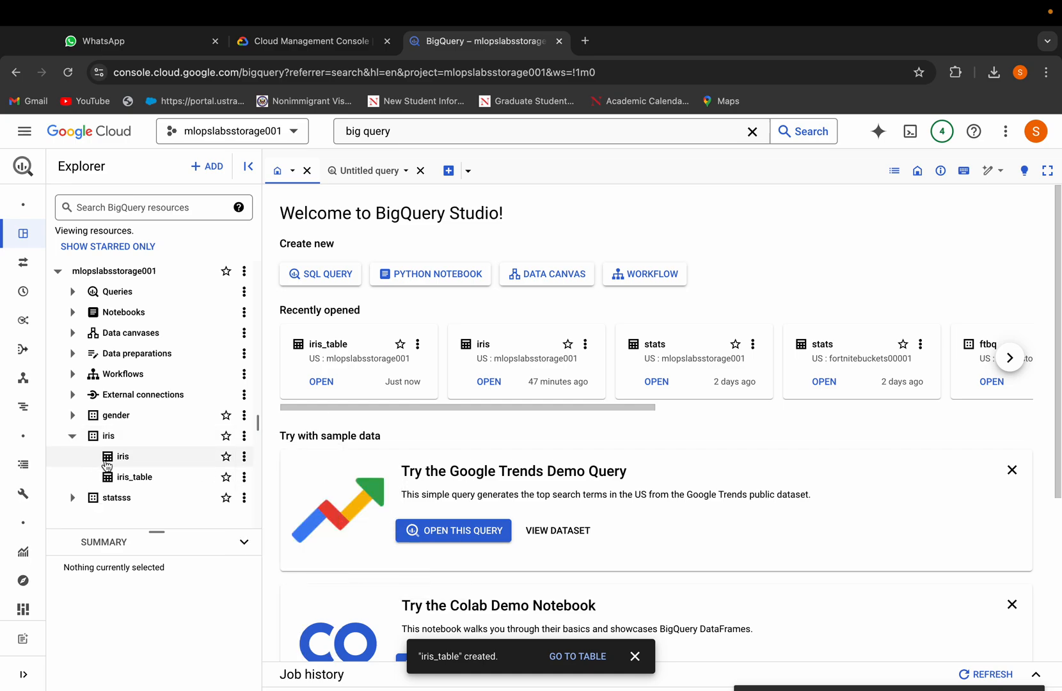
left_click(244, 476)
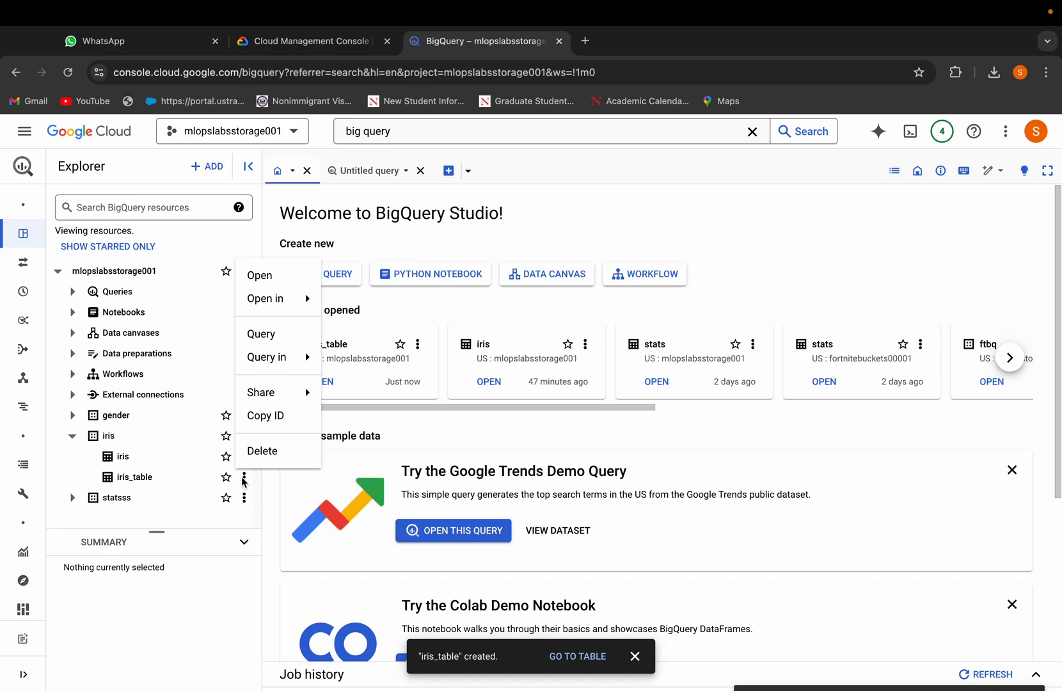
left_click(282, 339)
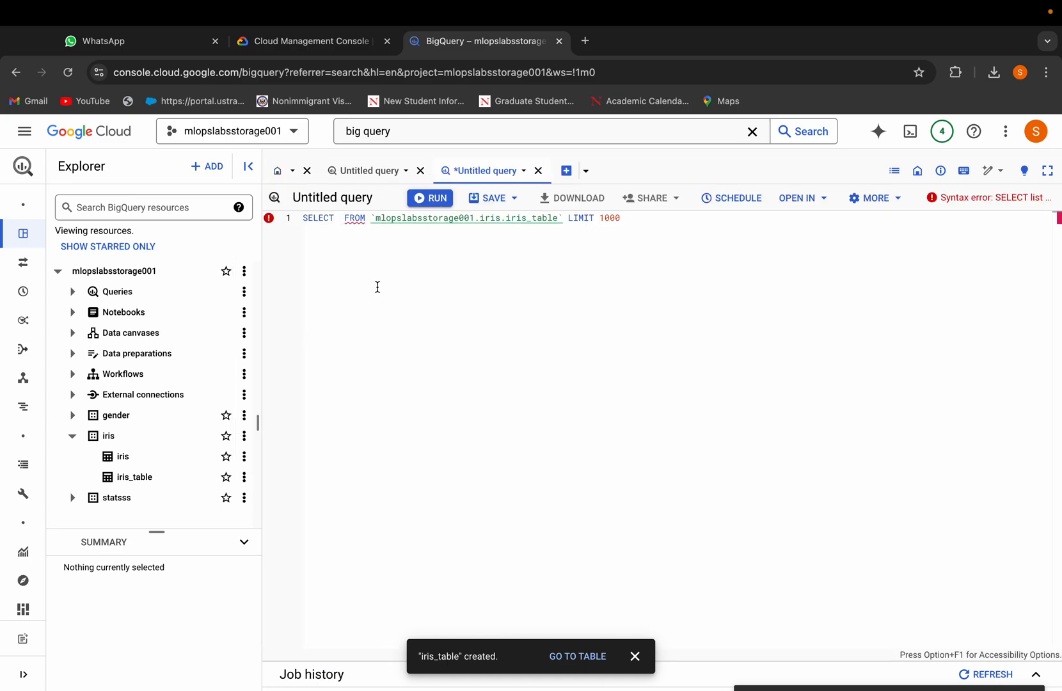
type("*")
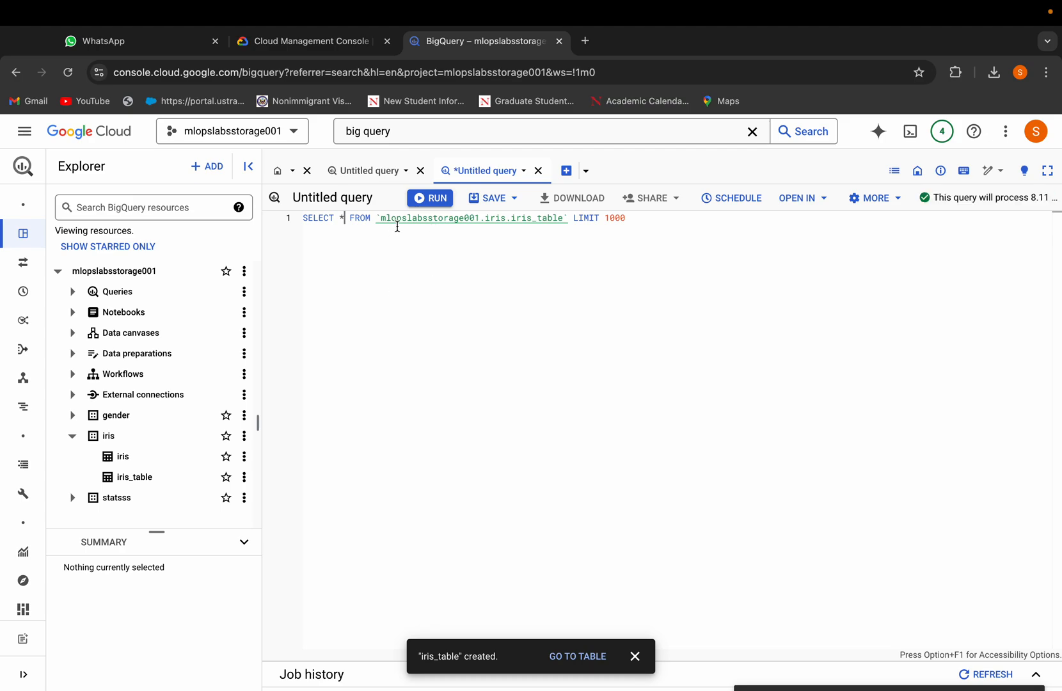
left_click(421, 200)
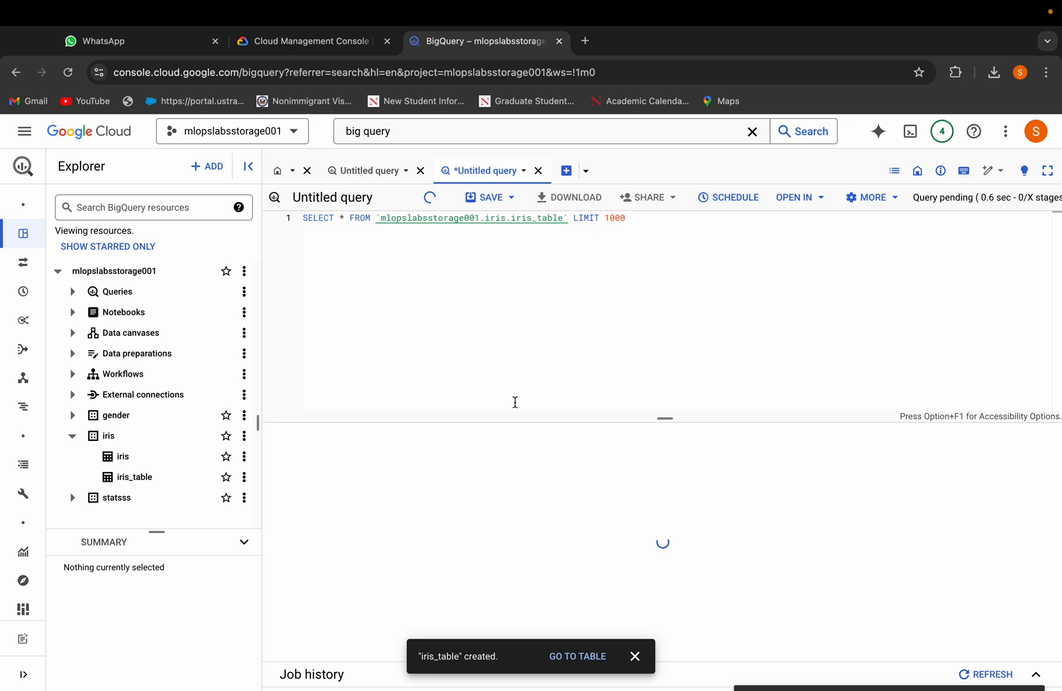
Step: Scroll through the query results table
scroll(572, 526, "down", 3)
scroll(572, 524, "down", 10)
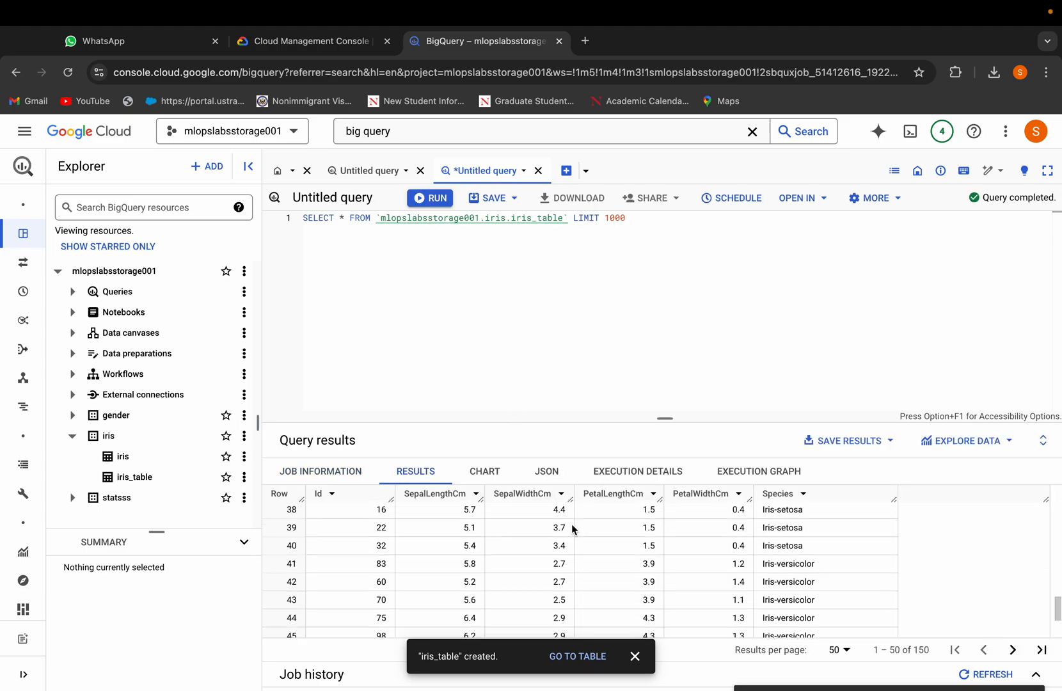
scroll(572, 525, "up", 15)
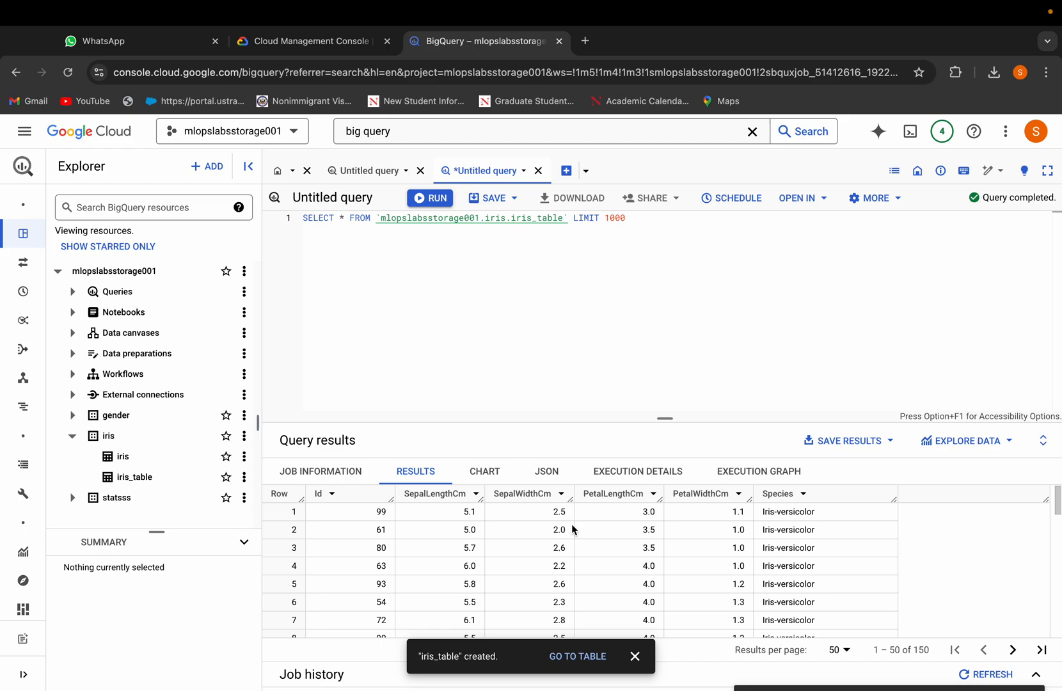
Step: Switch to OneNote to view the saved species-average SQL query
key("super+Tab")
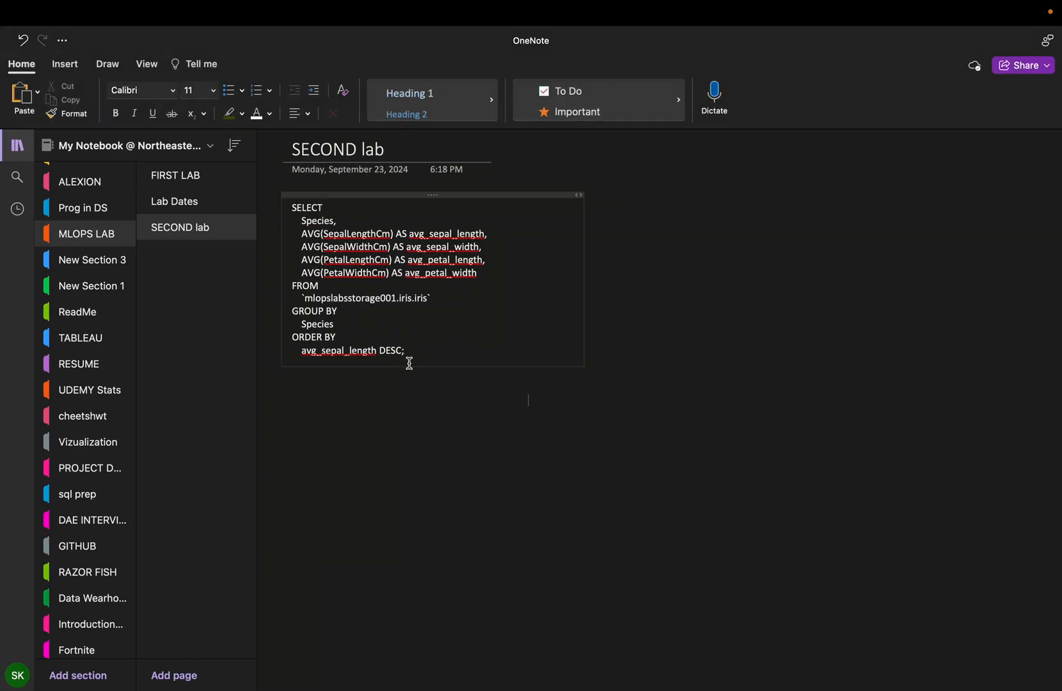
Step: Select the saved SQL query in the note and enlarge its font size to 20
left_click_drag(408, 358, 292, 208)
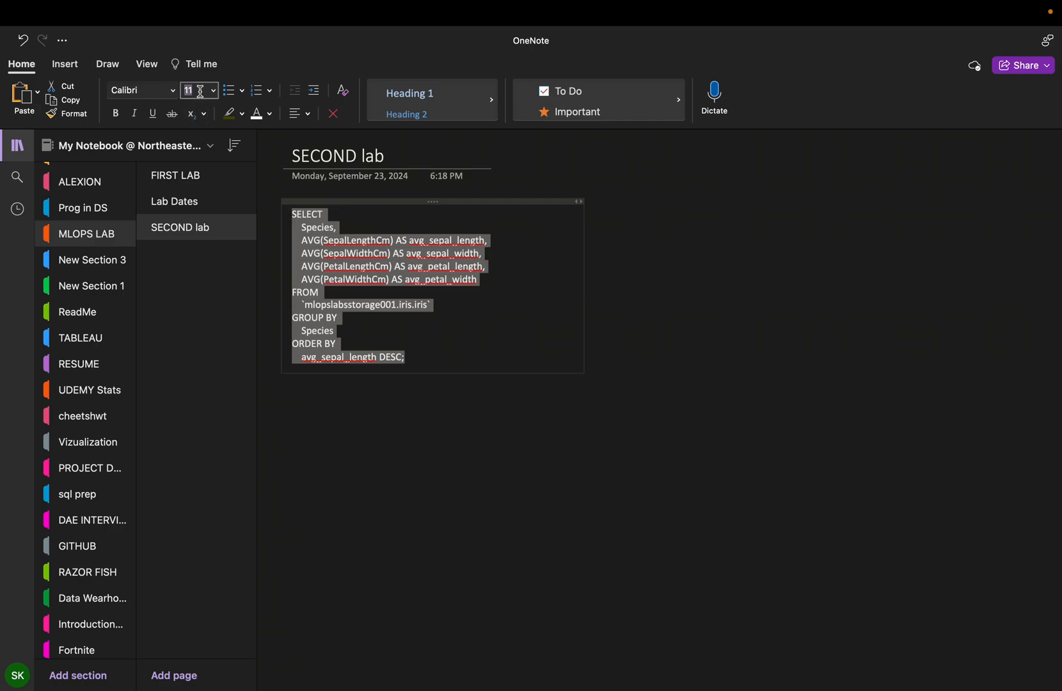
type("20")
key("Return")
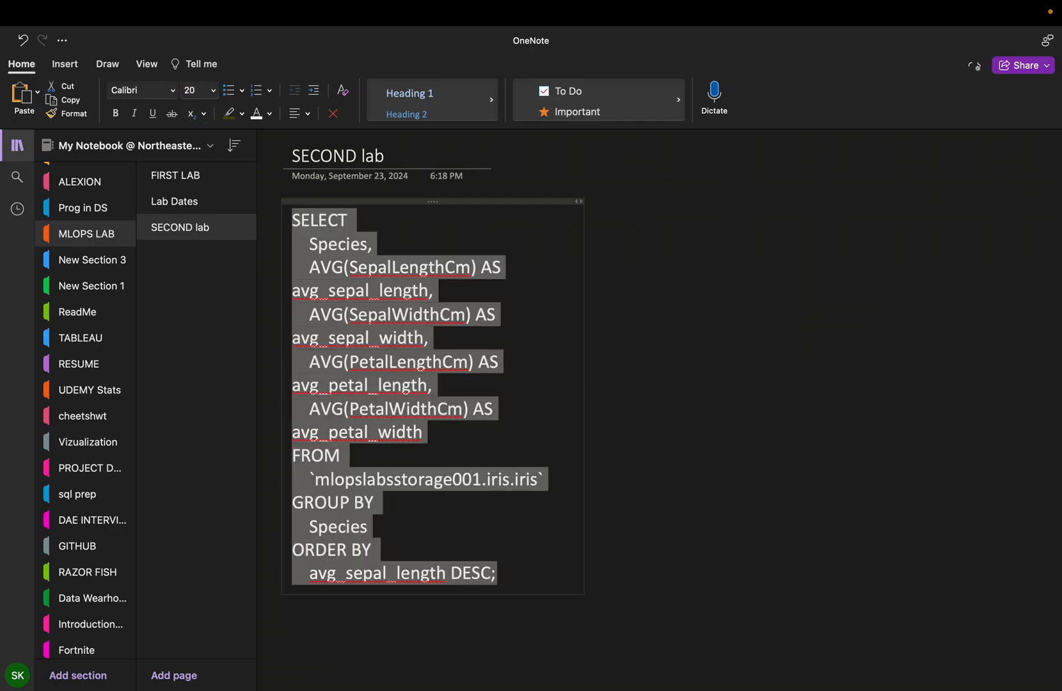
Step: Copy the species-average query from the note and paste it on a new line below the existing query in the BigQuery editor
left_click(531, 503)
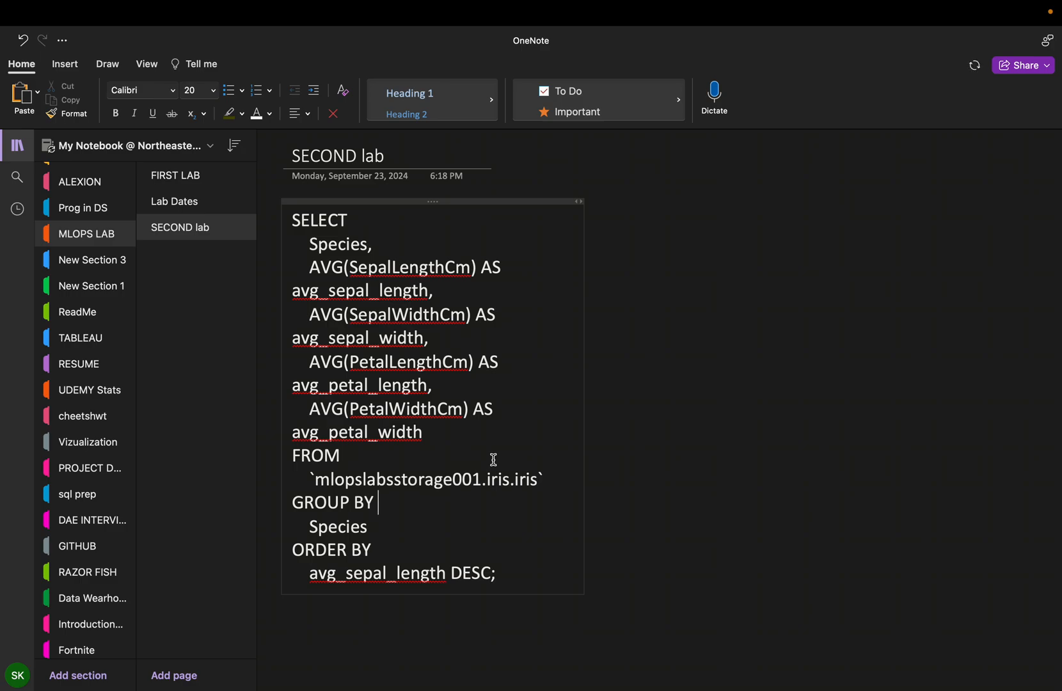
left_click(517, 522)
key("ctrl+a")
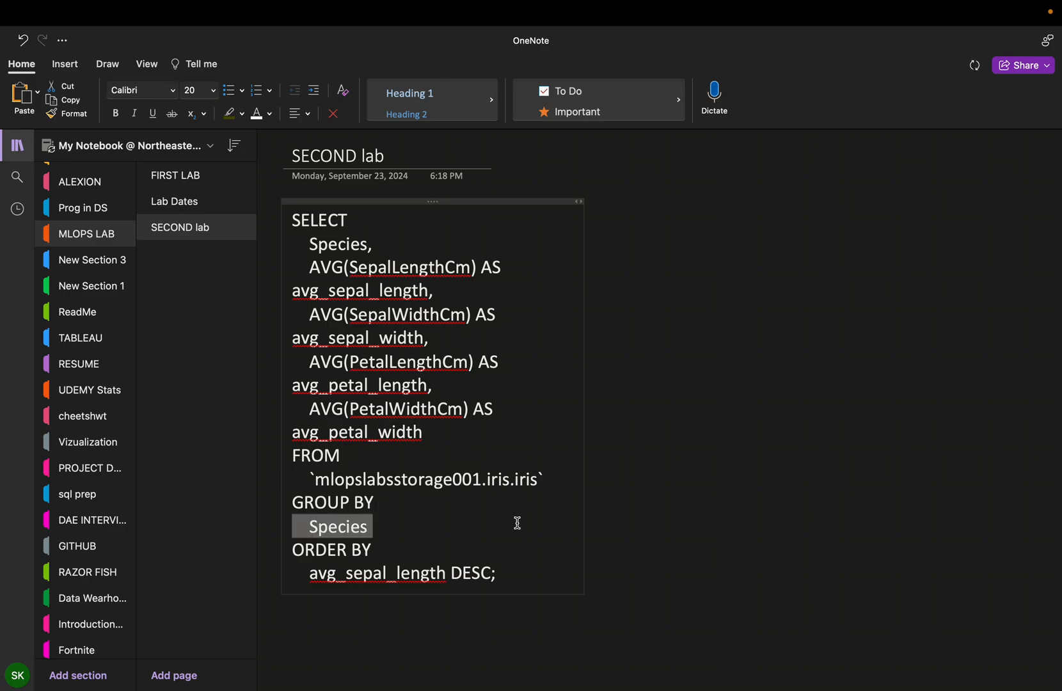
key("ctrl+a")
key("super+c")
key("ctrl+Right")
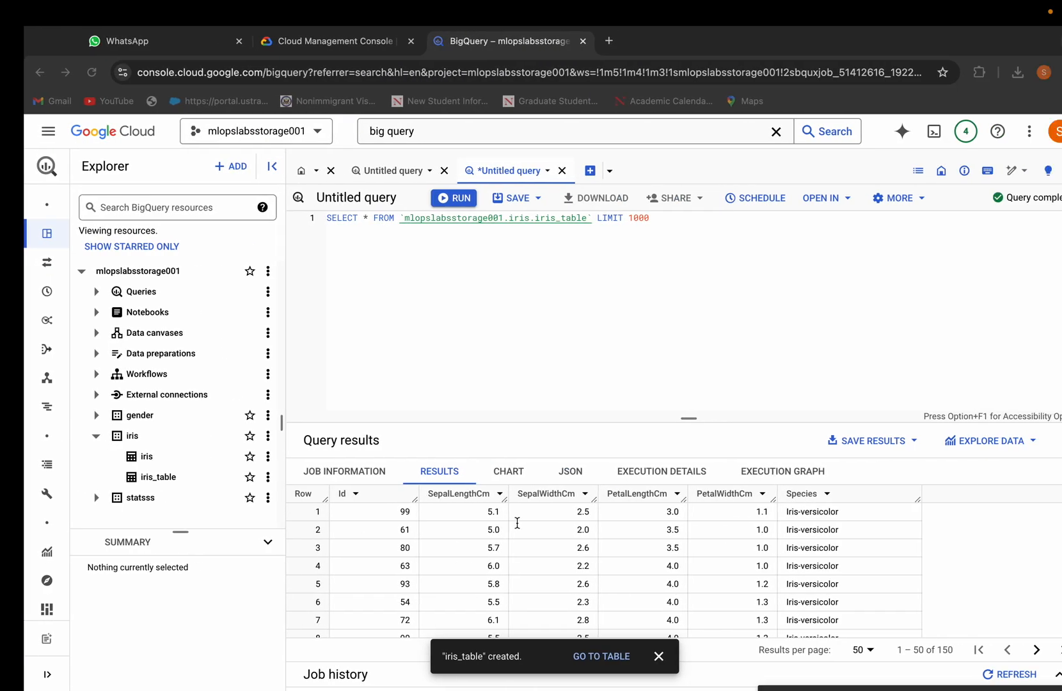
left_click(307, 247)
key("Return")
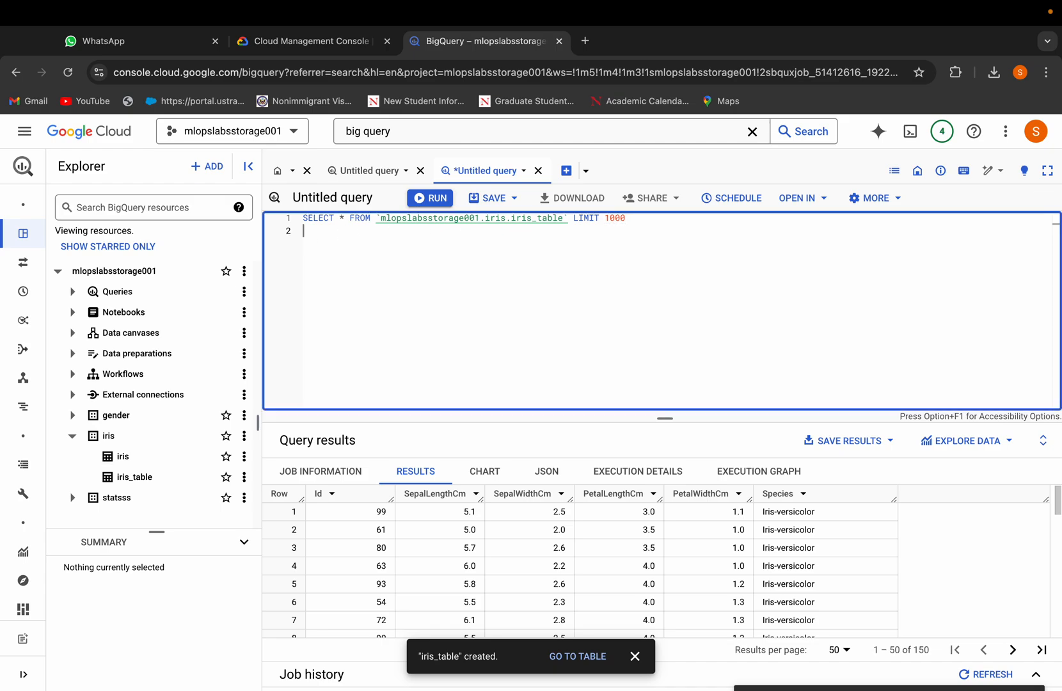
key("super+v")
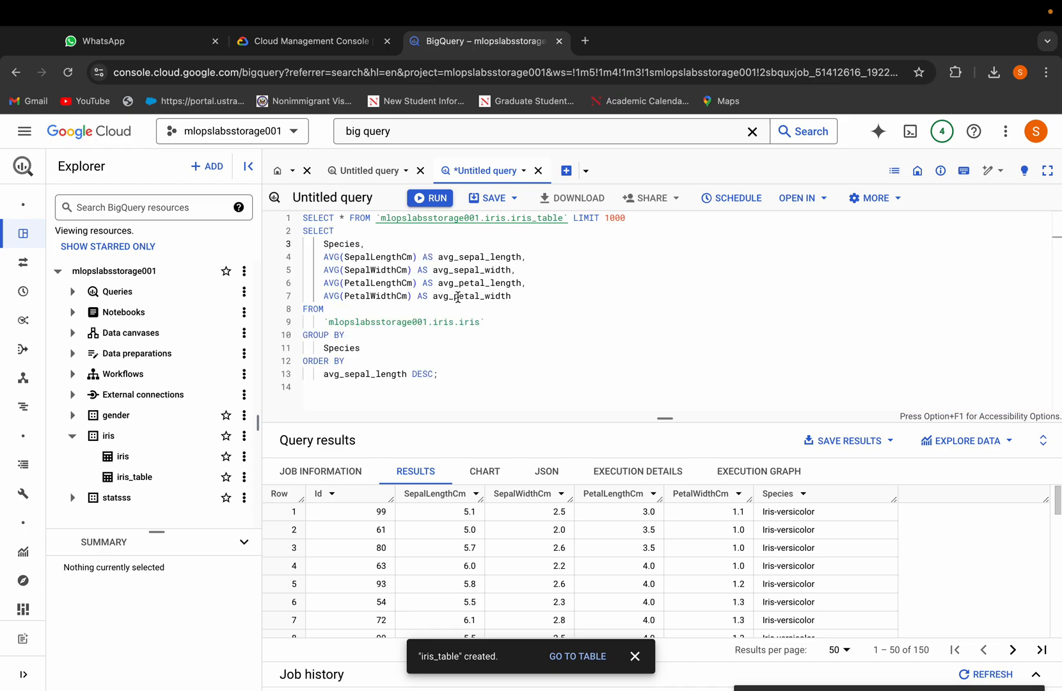
Step: Replace the FROM table of the pasted query with mlopslabsstorage001.iris.iris_table copied from the first line
left_click_drag(379, 218, 568, 217)
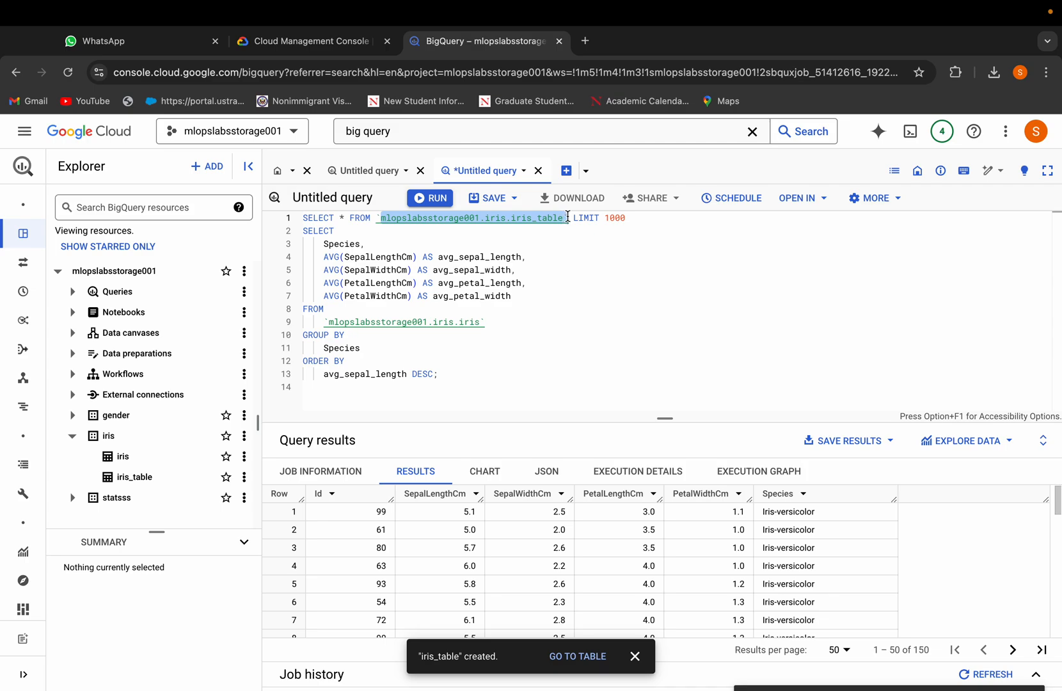
left_click(379, 218)
left_click_drag(379, 218, 569, 218)
key("ctrl+c")
left_click(423, 217)
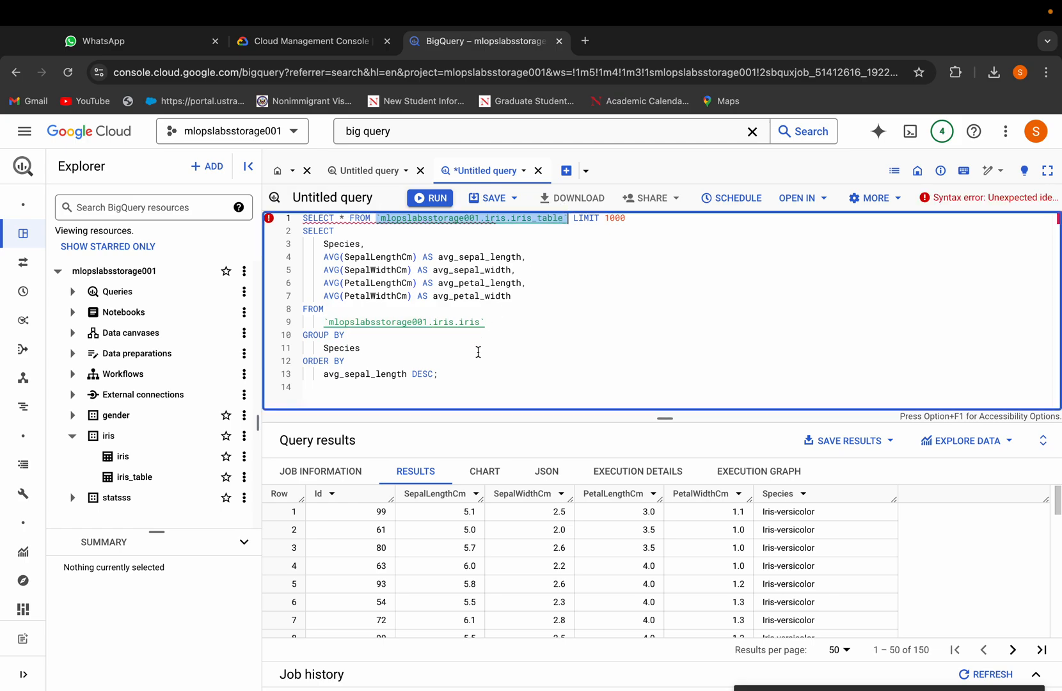
left_click(449, 330)
left_click_drag(485, 321, 326, 324)
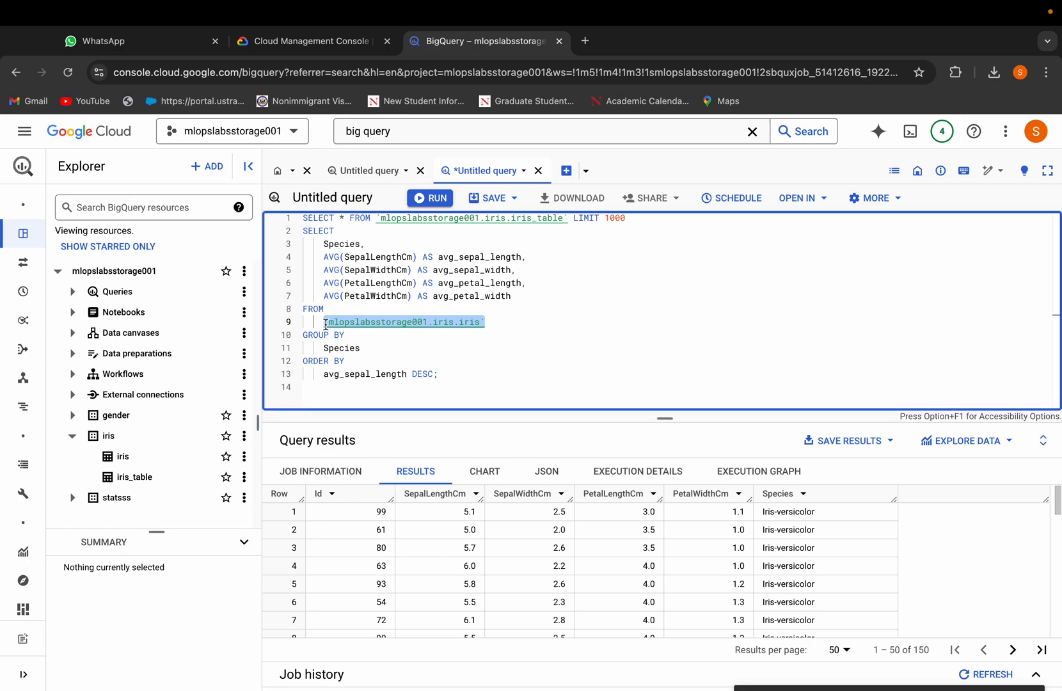
key("ctrl+v")
Step: Delete the original SELECT * line and run the species-average query
left_click(385, 232)
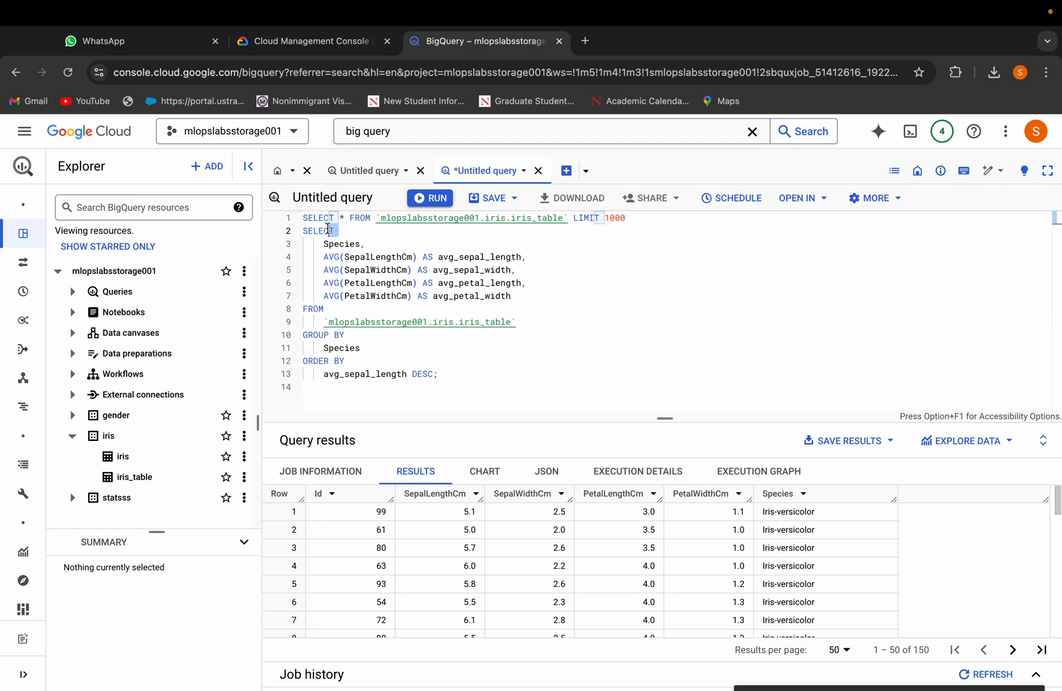
left_click_drag(640, 217, 296, 215)
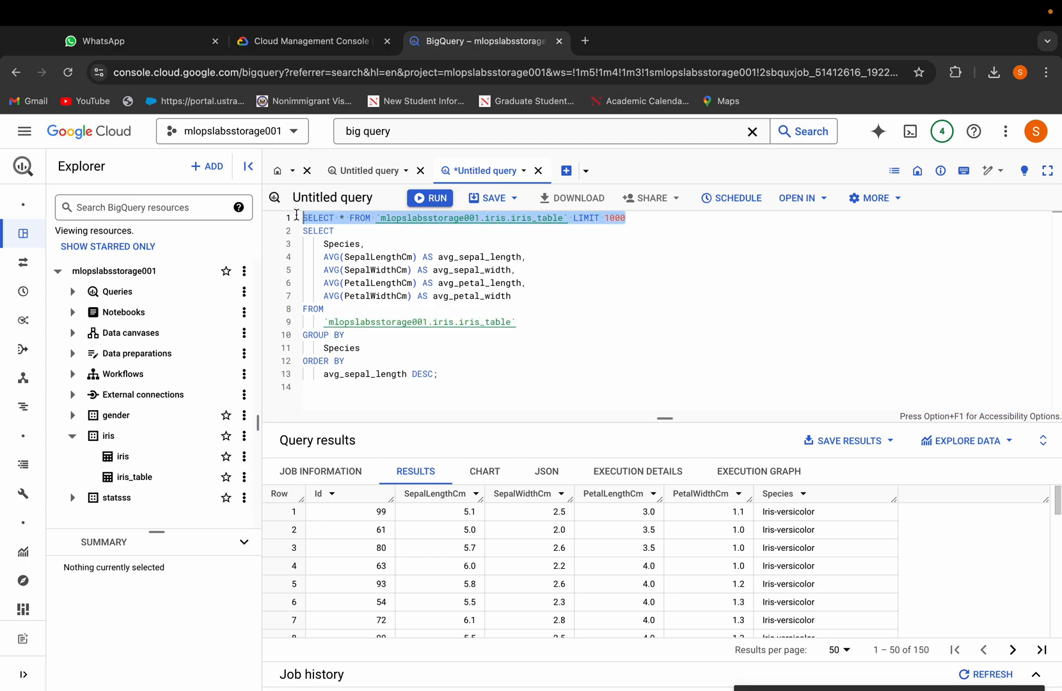
key("BackSpace")
key("Delete")
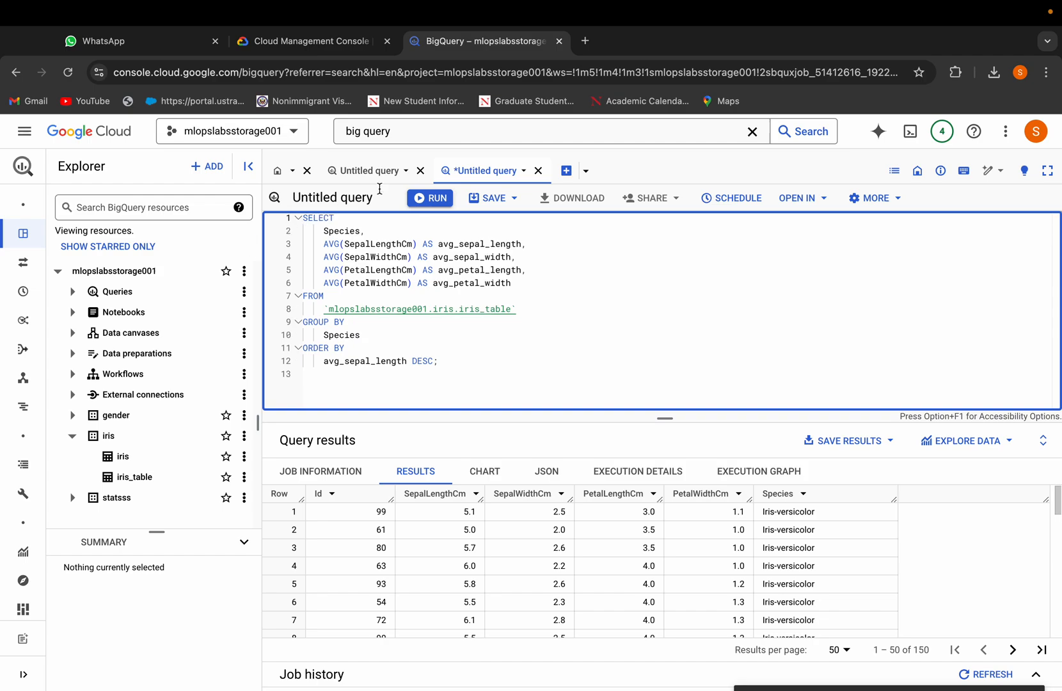
left_click(429, 198)
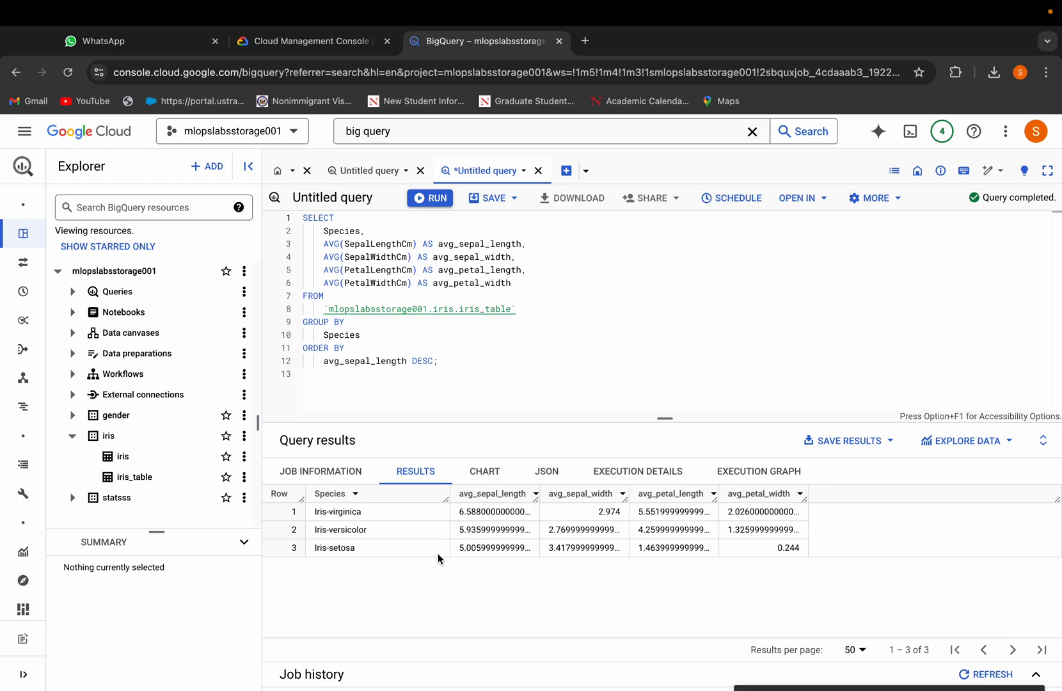
Step: Replace the averaged column list after SELECT with *
left_click_drag(466, 350, 279, 259)
left_click(455, 354)
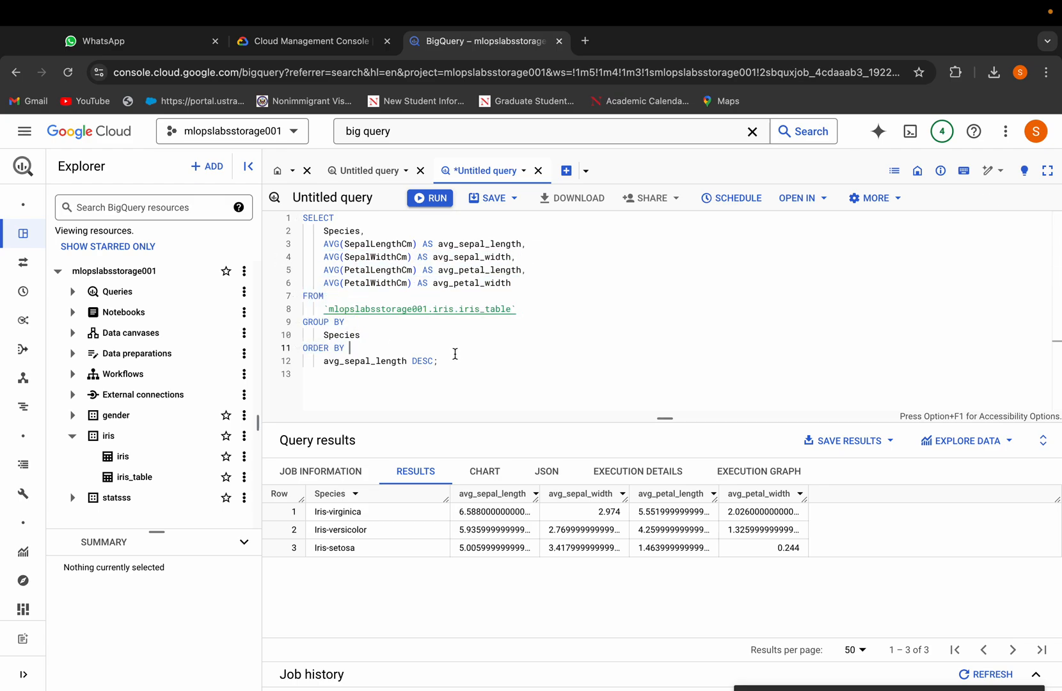
left_click_drag(516, 285, 228, 229)
key("BackSpace")
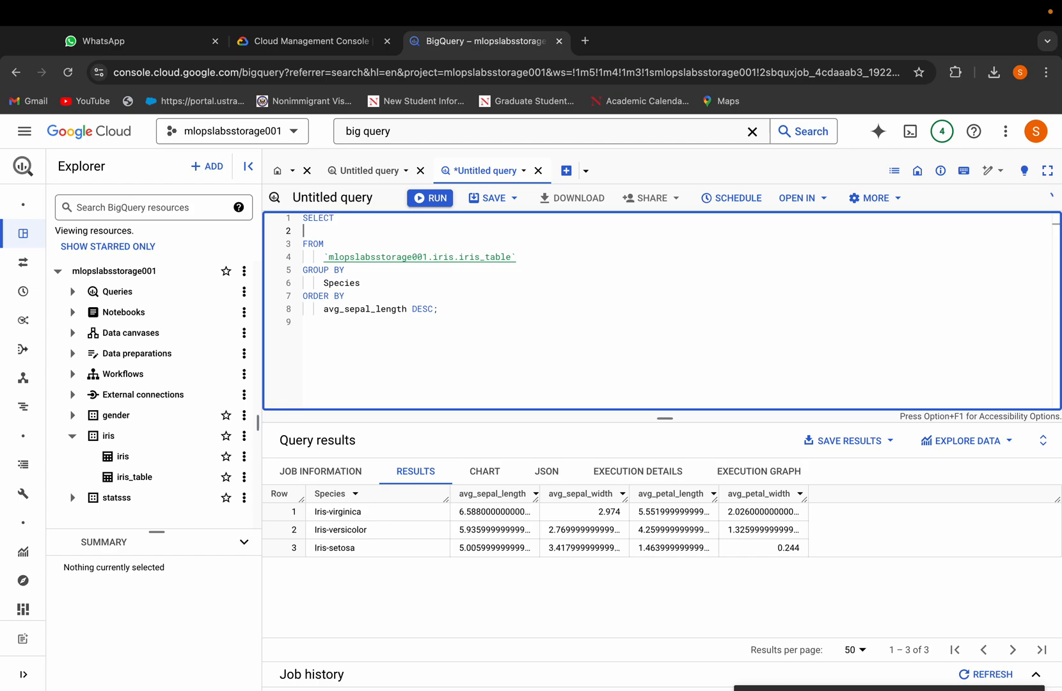
type("*")
Step: Remove the GROUP BY and ORDER BY clauses and run the query
left_click_drag(473, 309, 281, 276)
key("BackSpace")
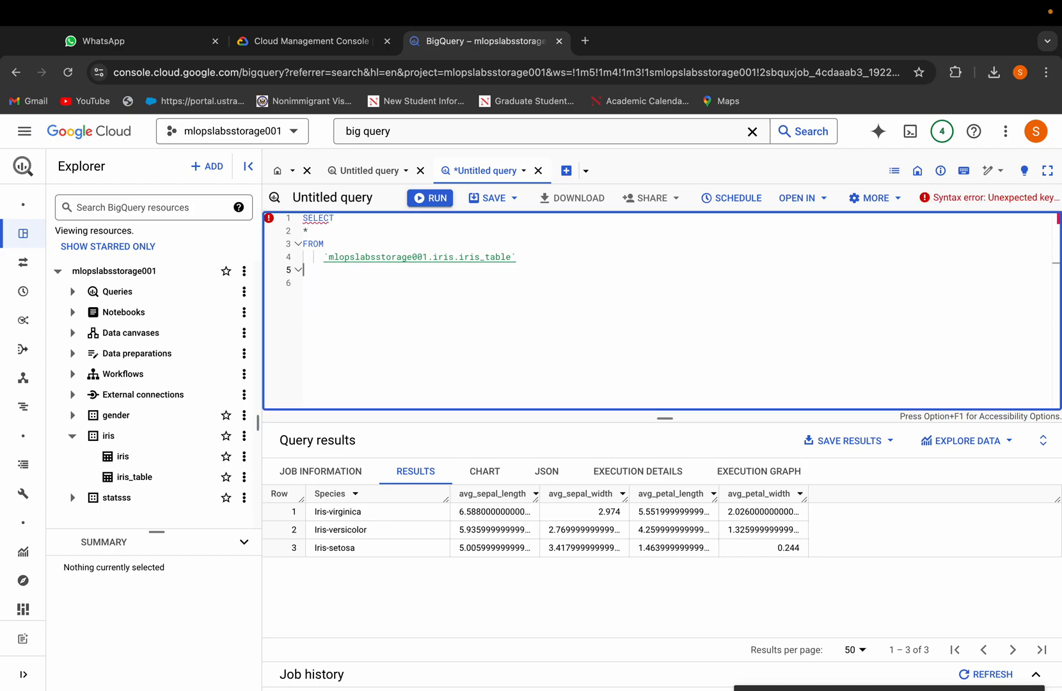
left_click(428, 197)
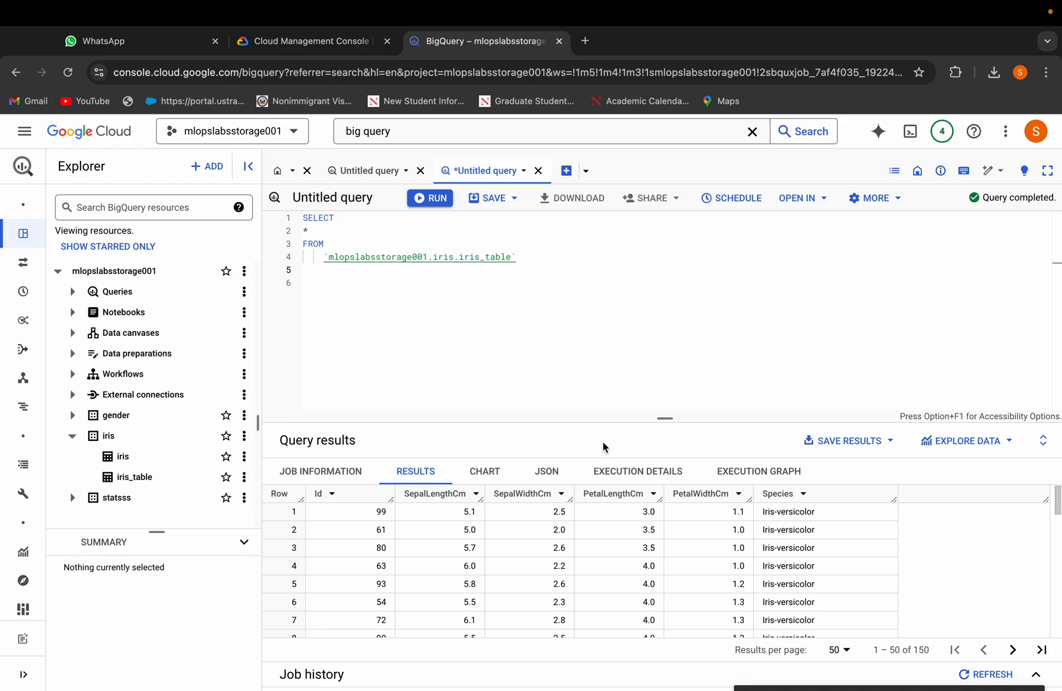
Step: Explore the query results with Looker Studio
left_click(990, 450)
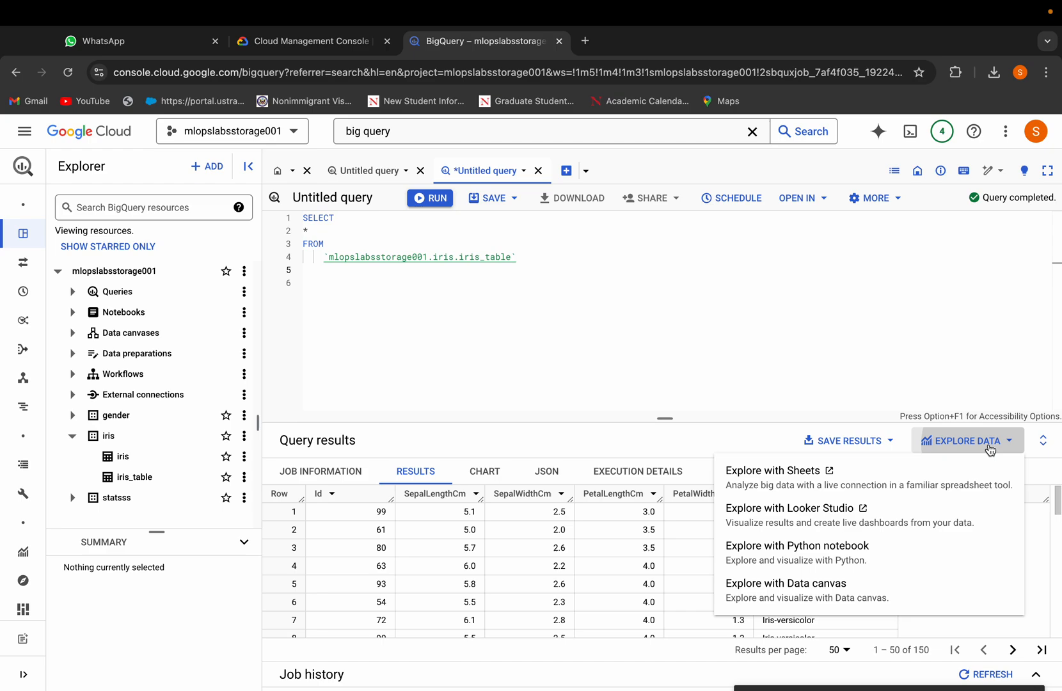
left_click(830, 520)
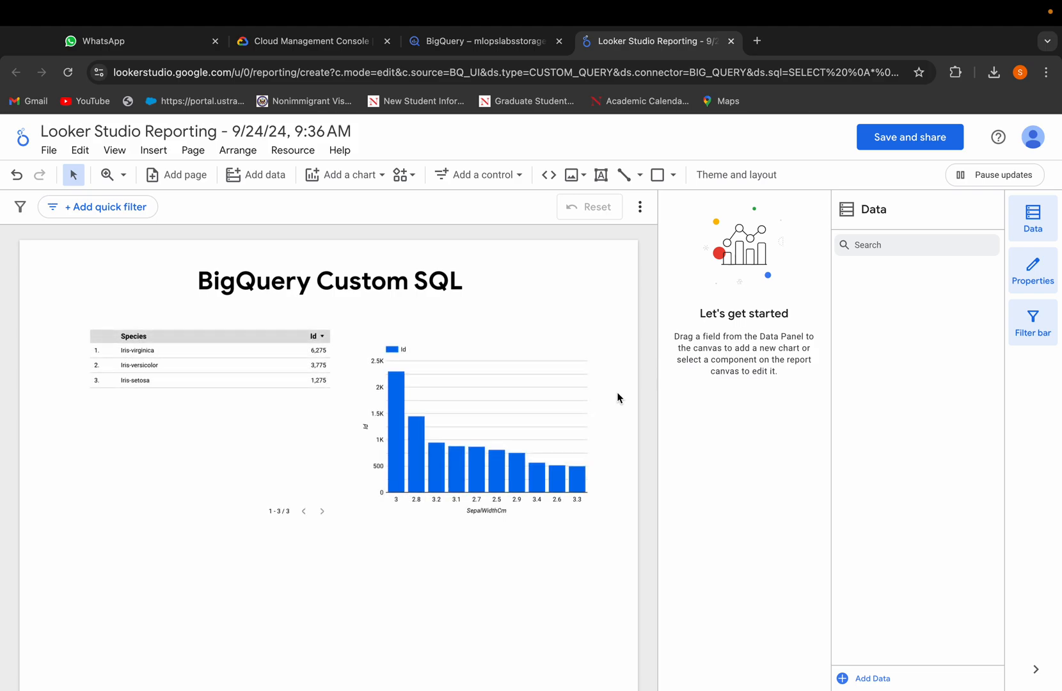
scroll(617, 391, "down", 1)
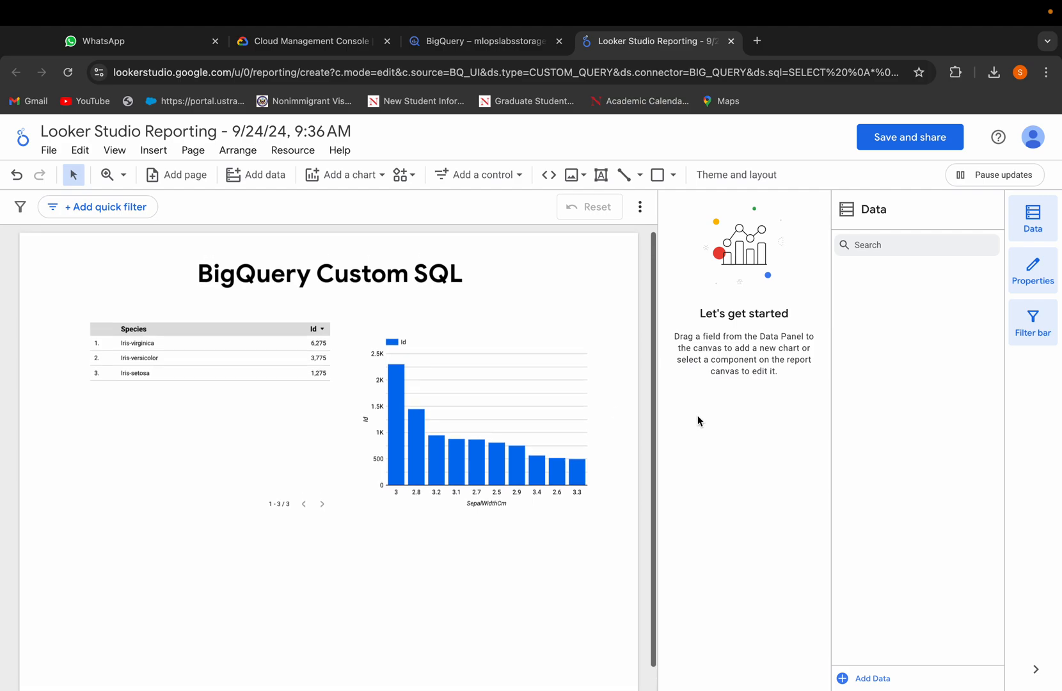
scroll(485, 528, "down", 3)
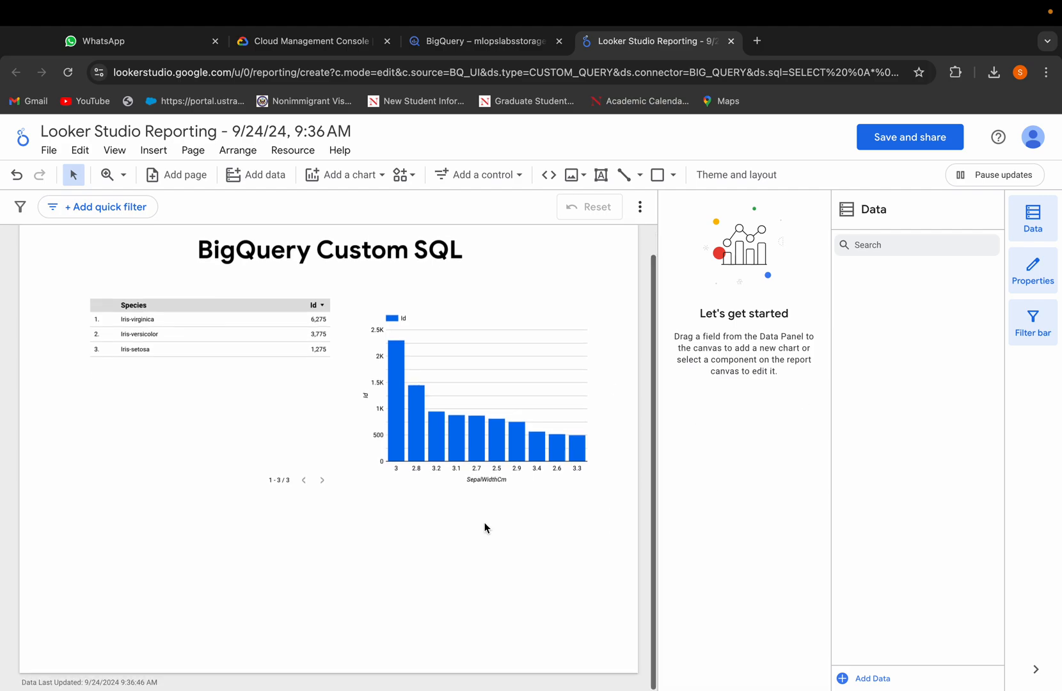
Step: Inspect the setup of the default table and bar chart in the report, including the chart type options
left_click(286, 430)
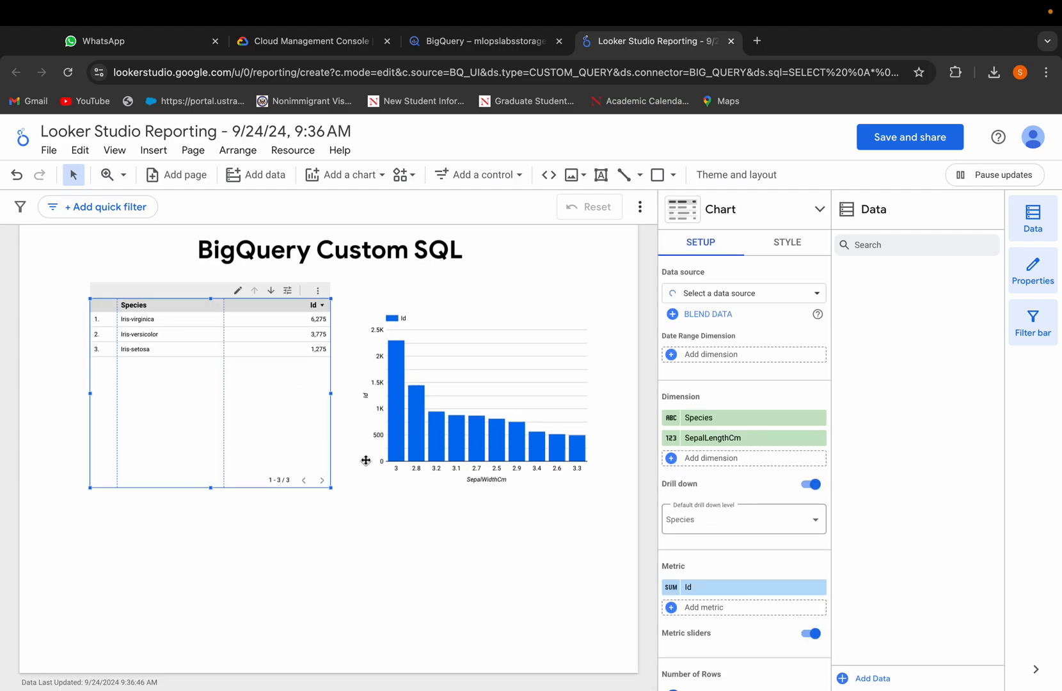
left_click(433, 313)
left_click(271, 417)
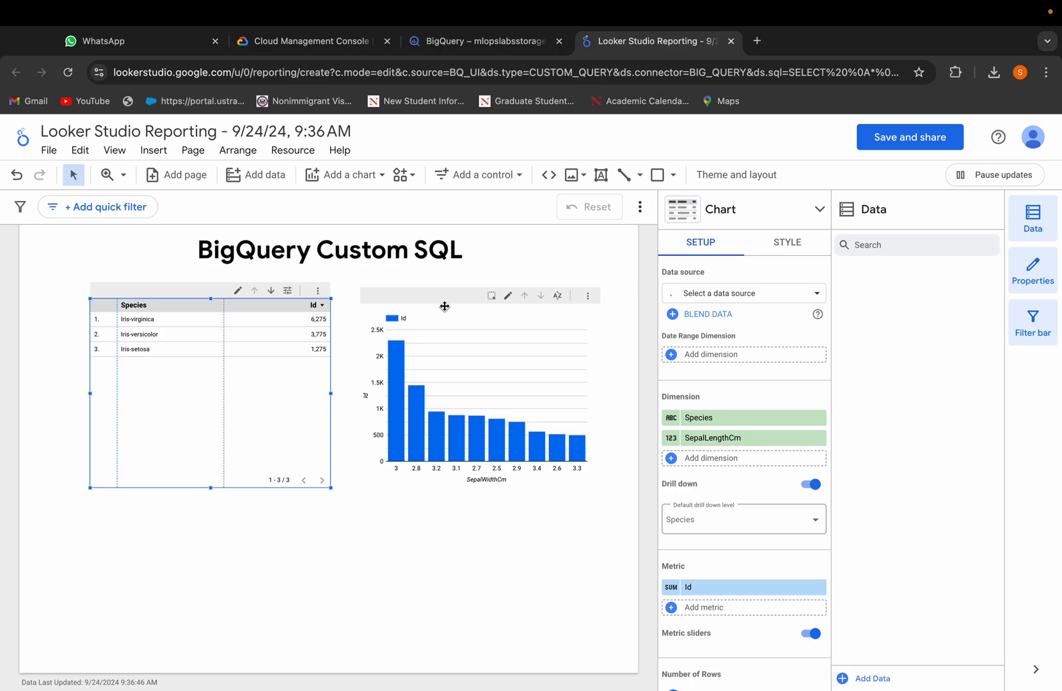
left_click(445, 306)
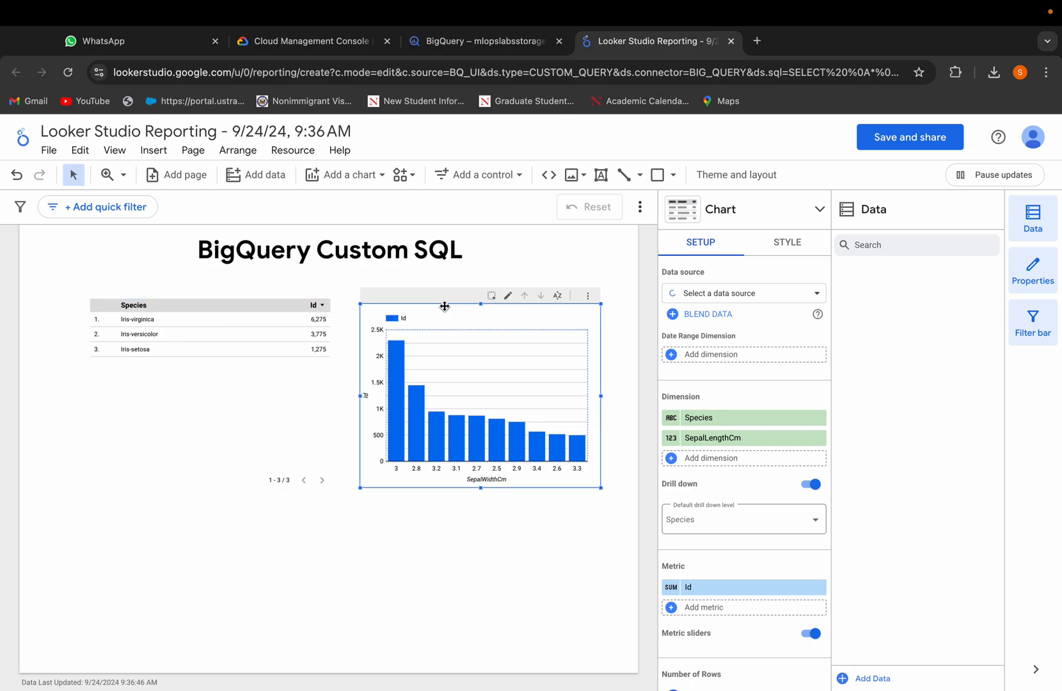
left_click(501, 573)
left_click(464, 325)
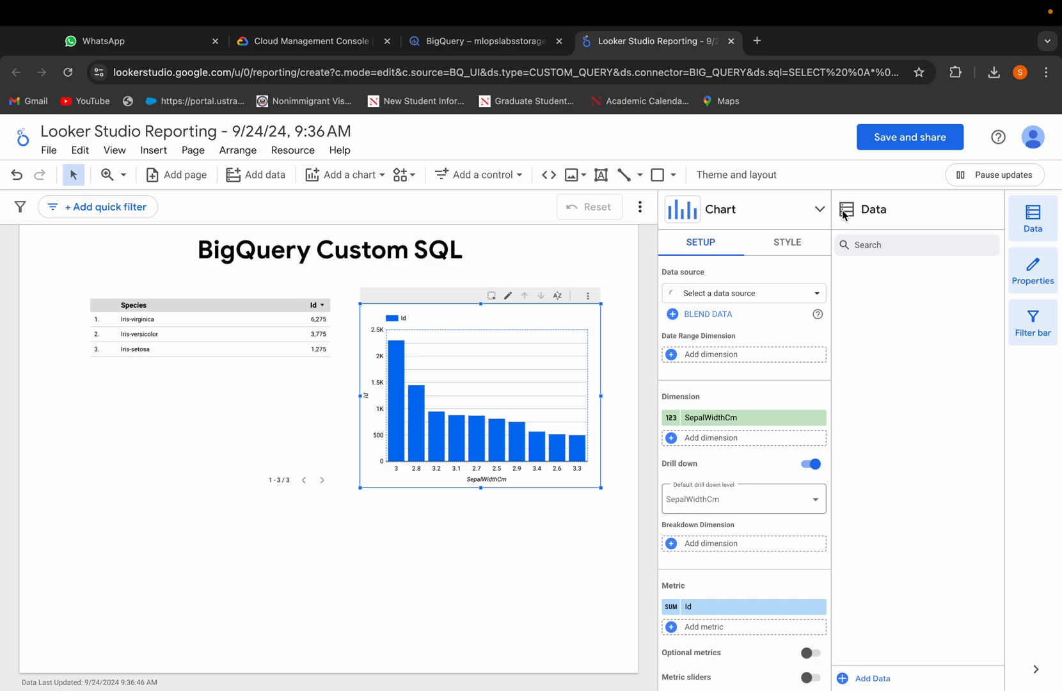
left_click(822, 218)
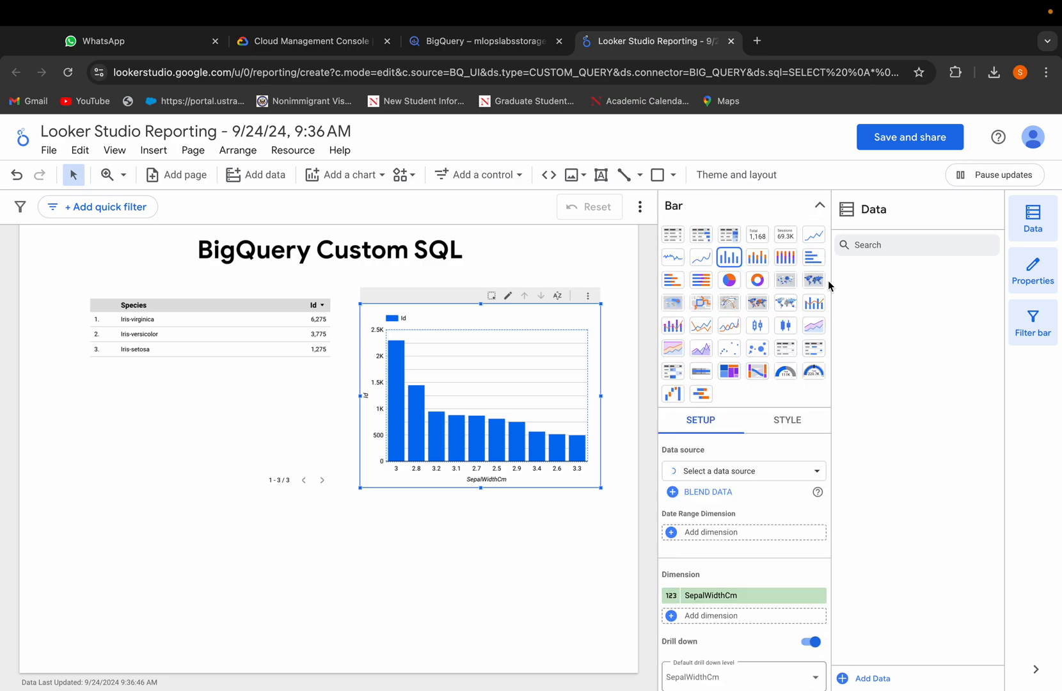
left_click(819, 205)
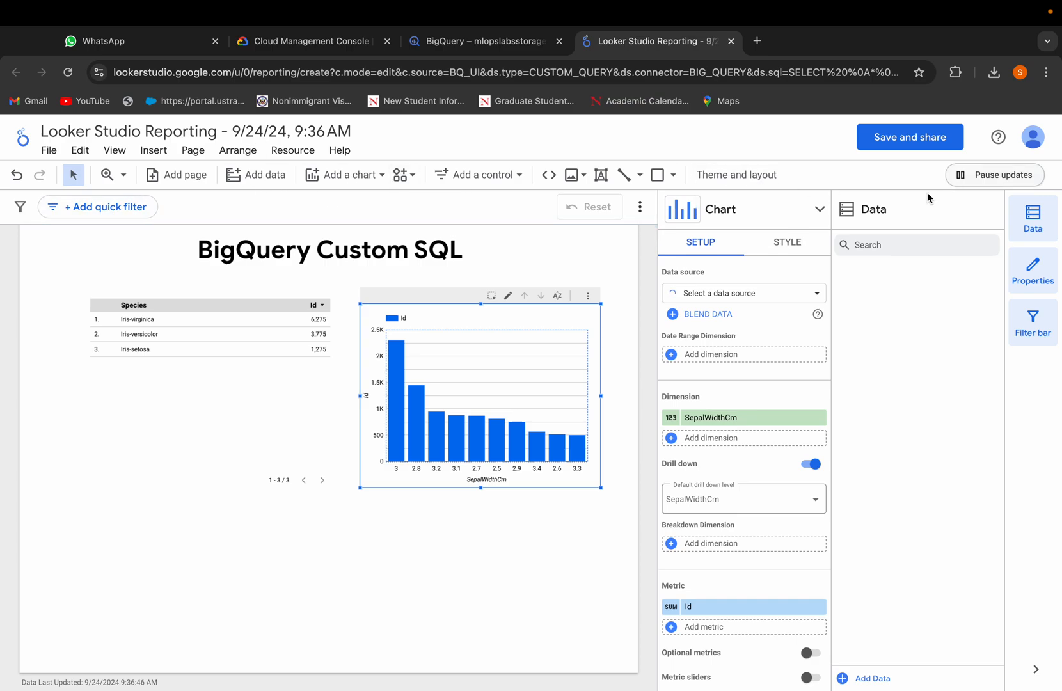
left_click(535, 555)
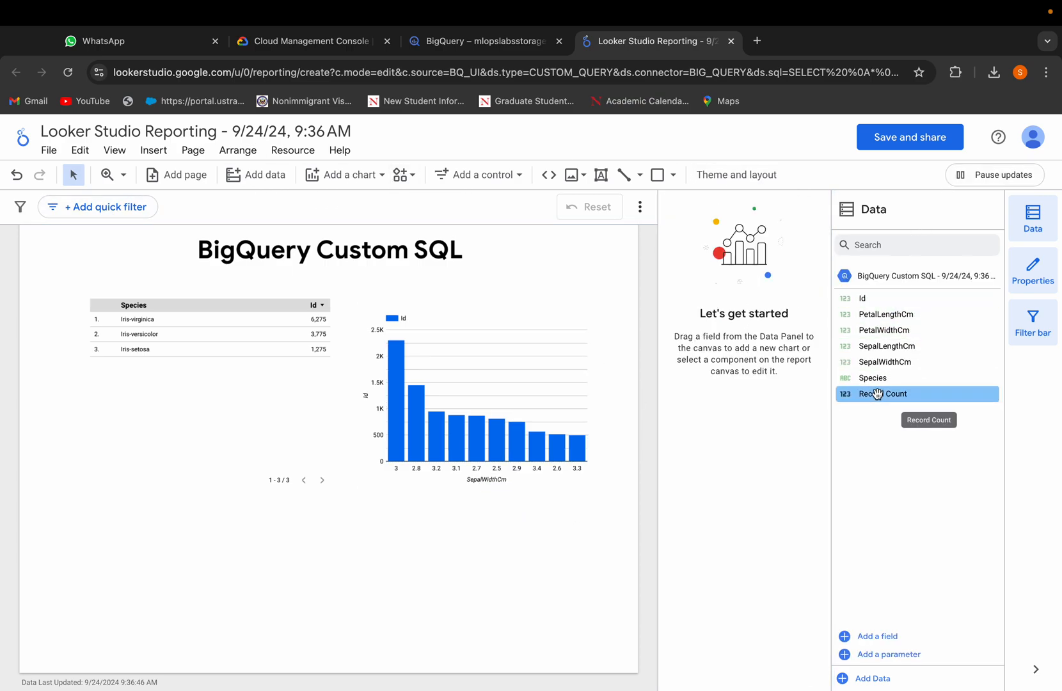
Step: Add a Record Count scorecard to the report and move it under the species table
left_click_drag(875, 396, 280, 568)
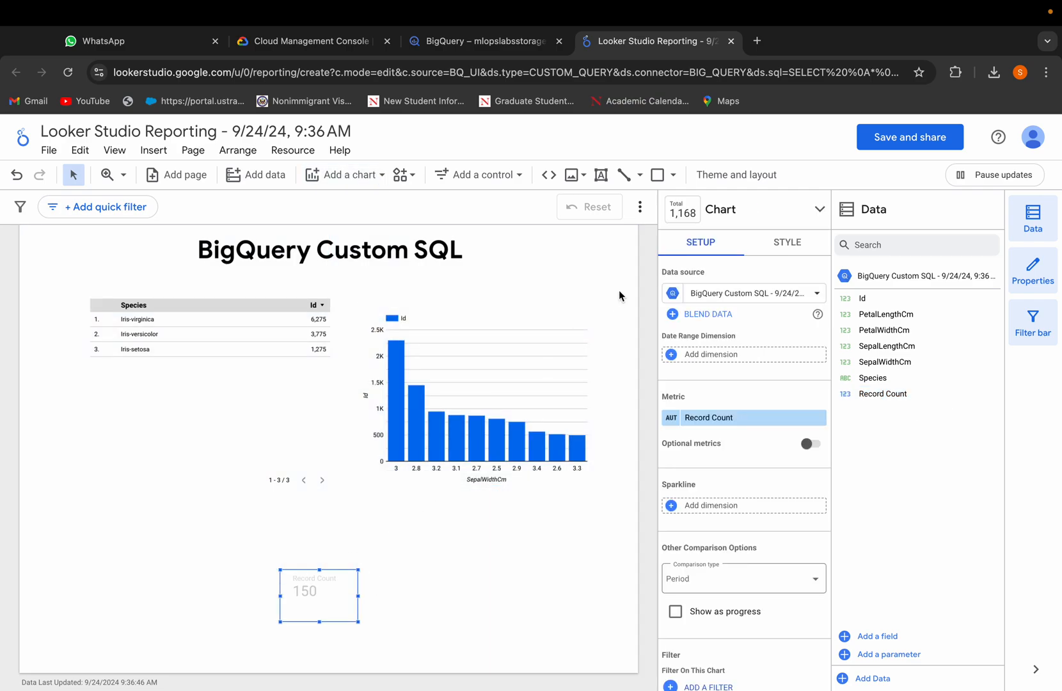
left_click(449, 570)
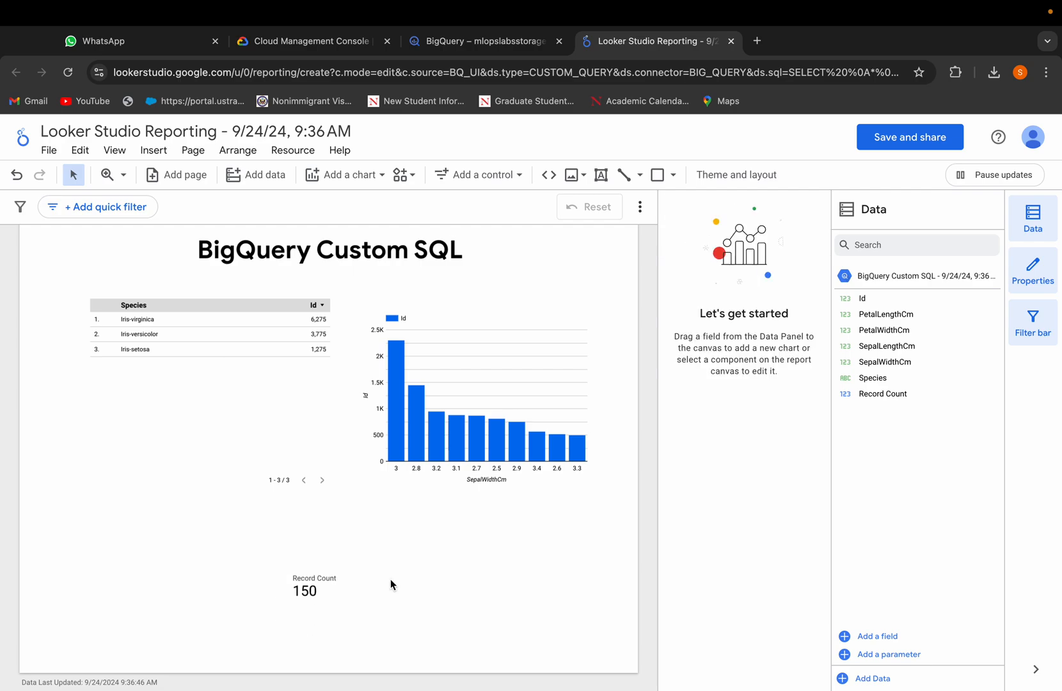
left_click_drag(333, 594, 128, 576)
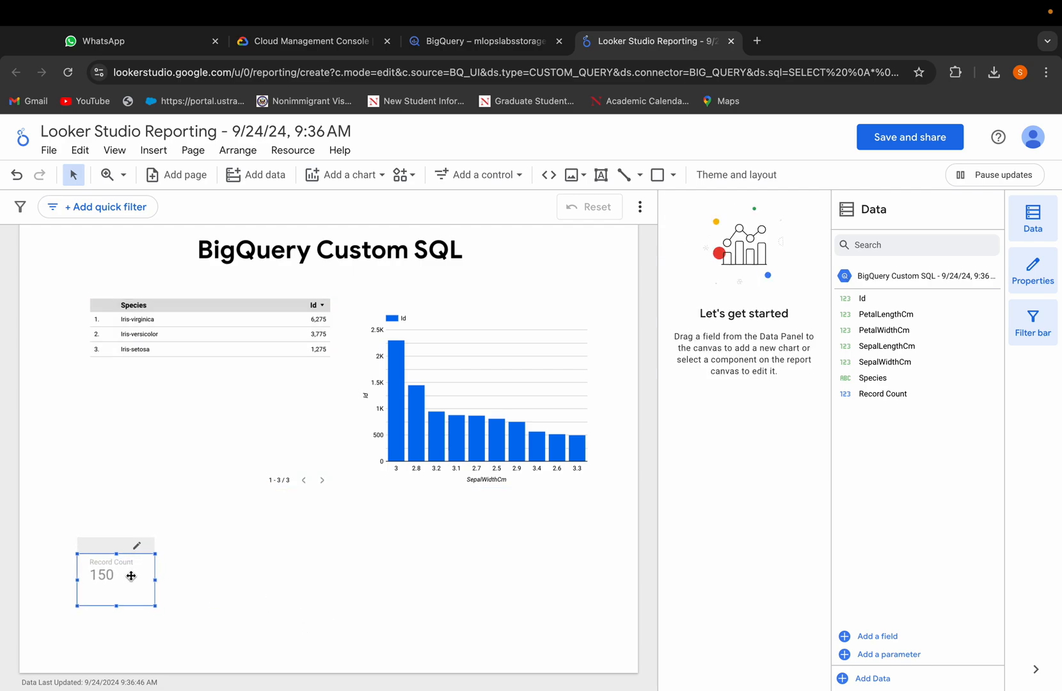
left_click(259, 593)
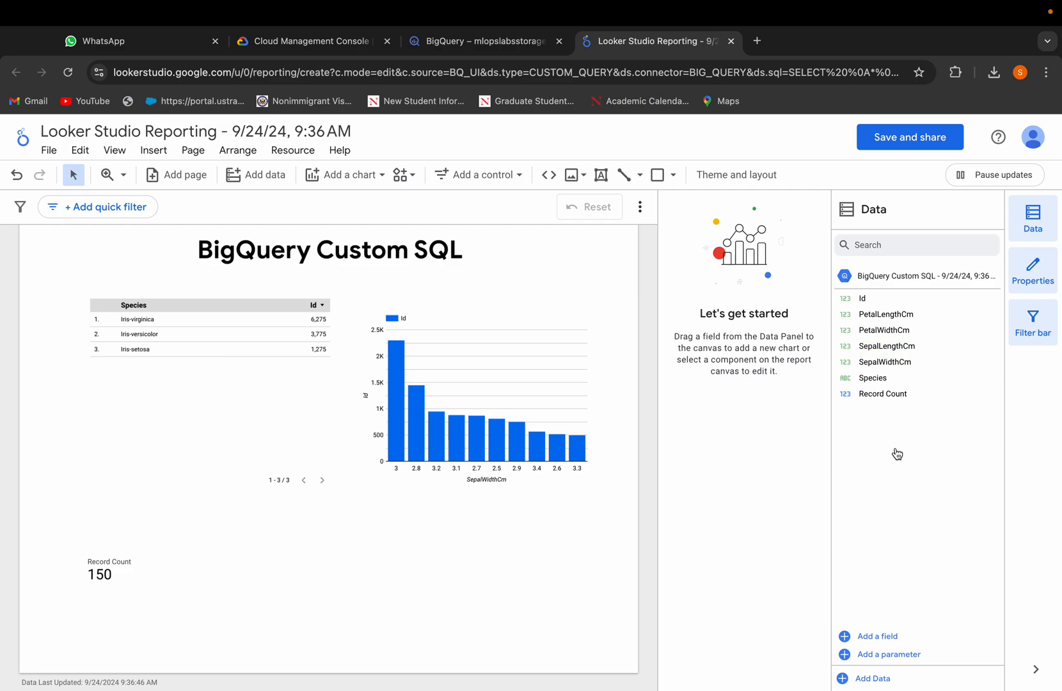
Step: Add a table below the bar chart with Species as dimension and PetalLengthCm as metric
left_click_drag(913, 378, 448, 584)
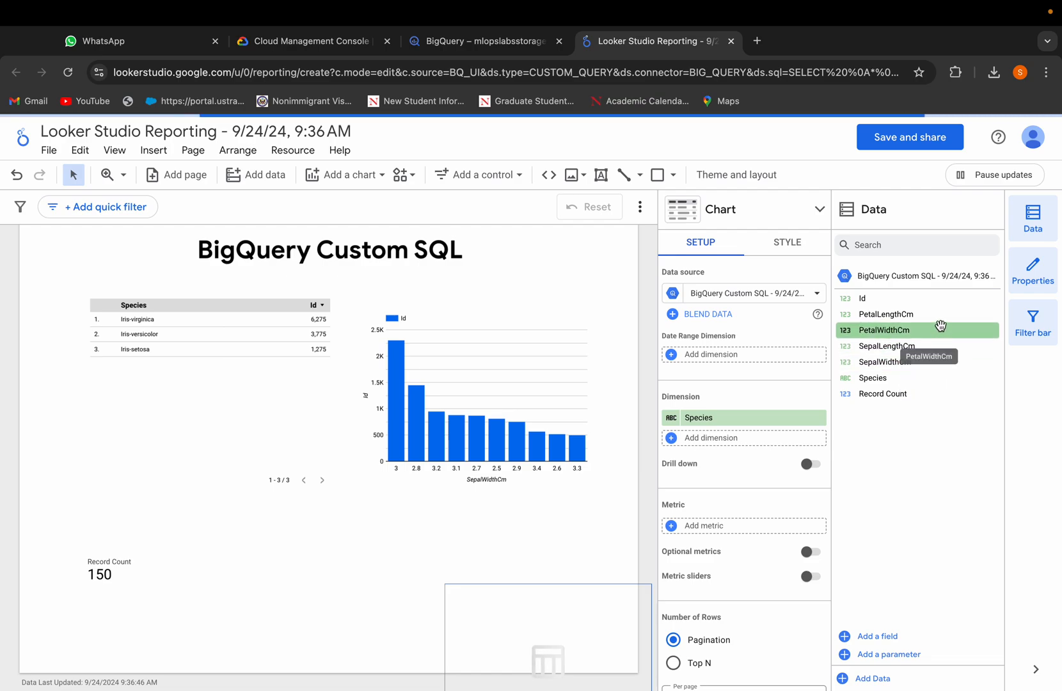
left_click_drag(939, 314, 444, 515)
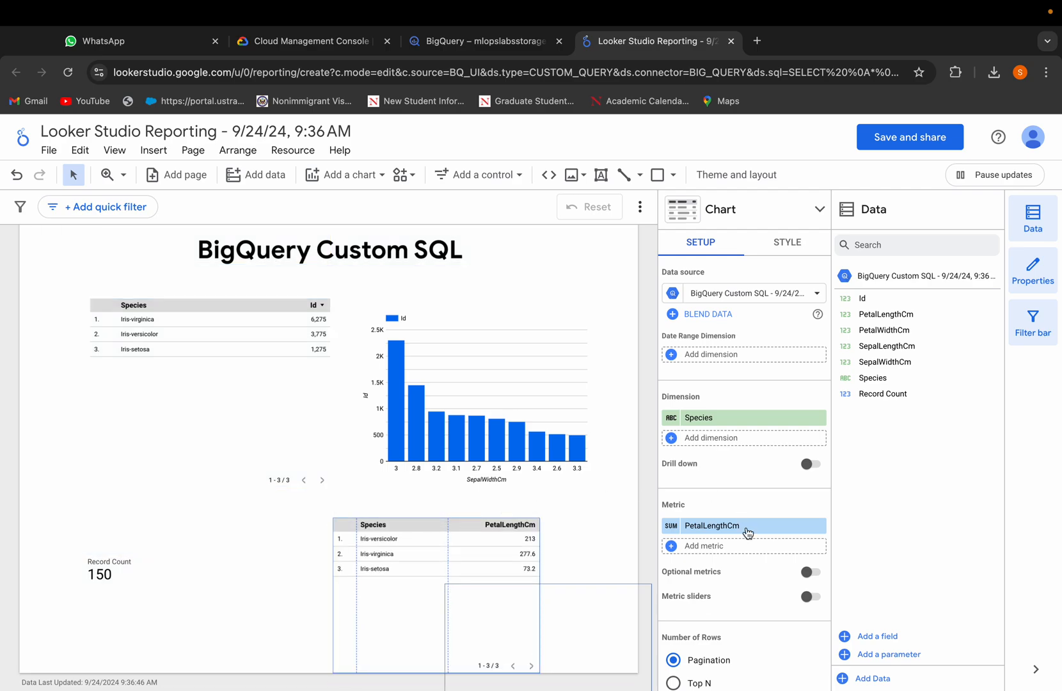
Step: Change the aggregation of the PetalLengthCm metric in the new table to Average
scroll(751, 550, "down", 1)
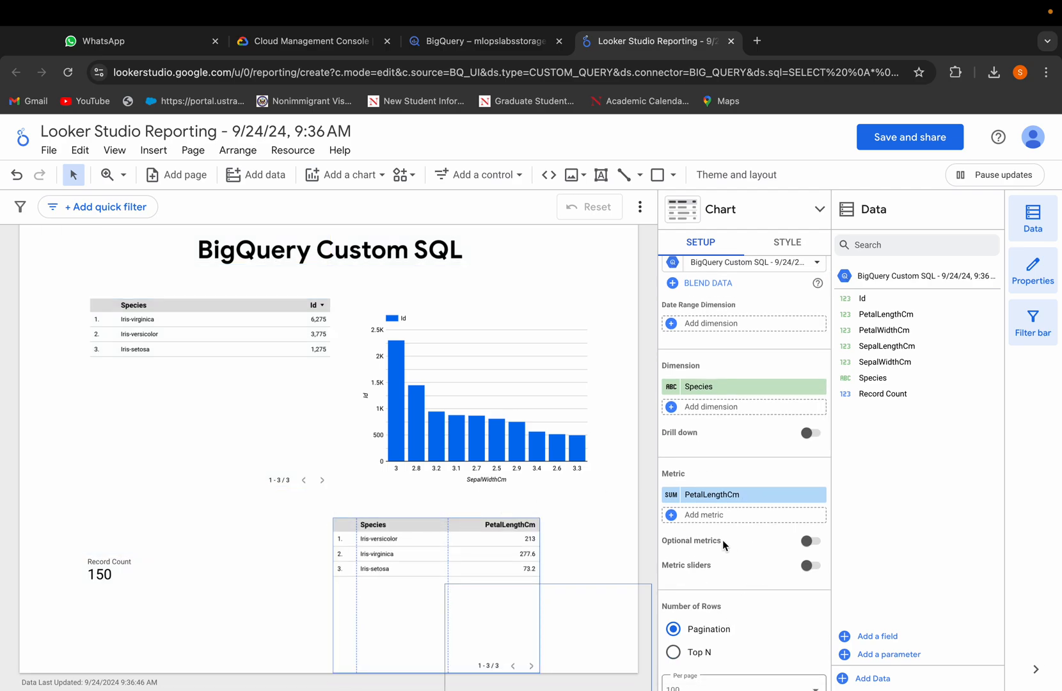
left_click(671, 494)
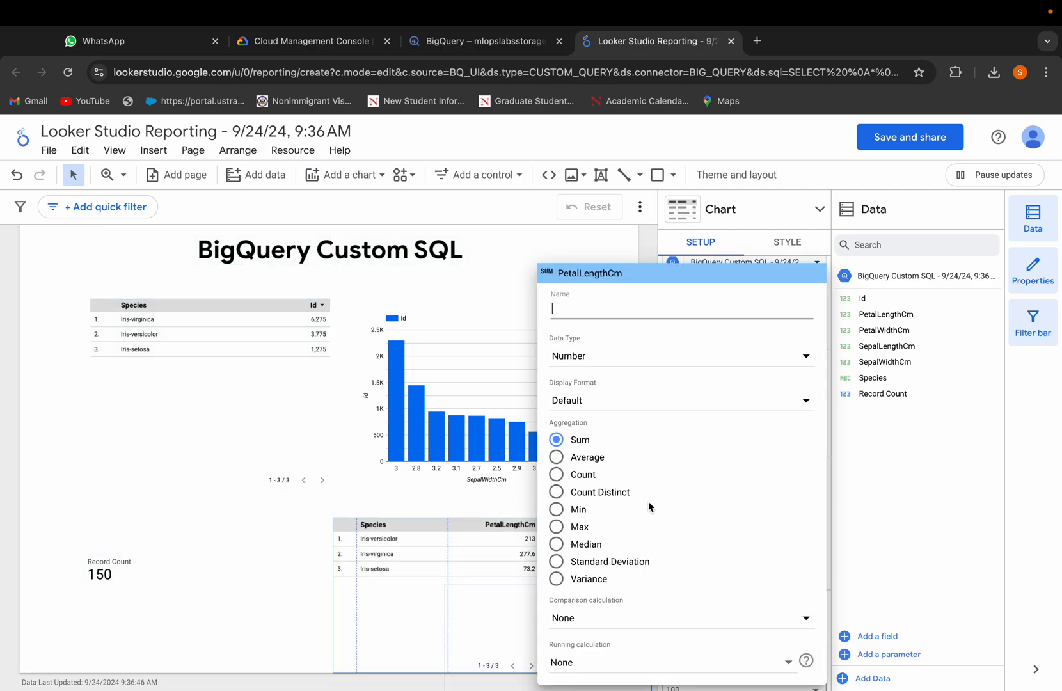
left_click(556, 456)
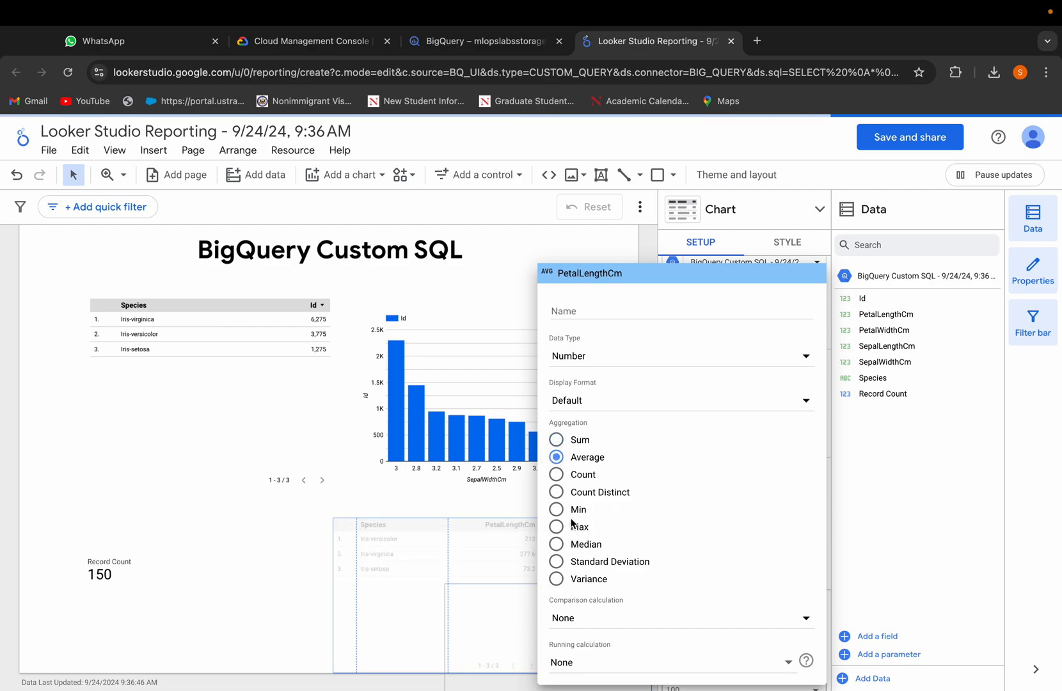
left_click(288, 615)
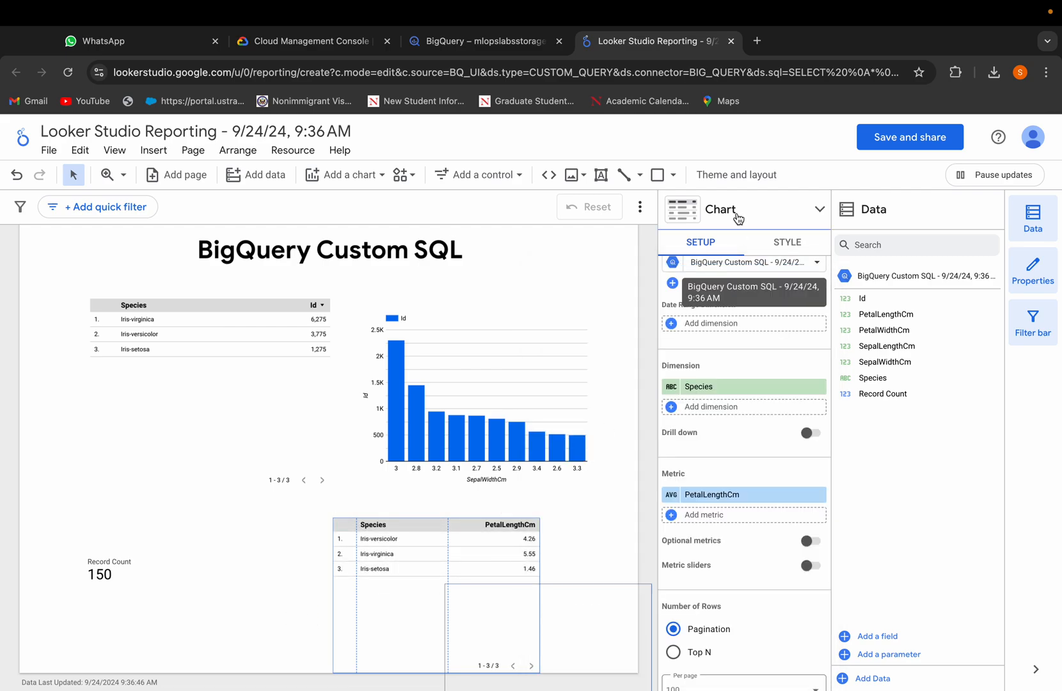
Step: Switch the species PetalLengthCm table to a bar chart and widen it slightly
left_click(681, 209)
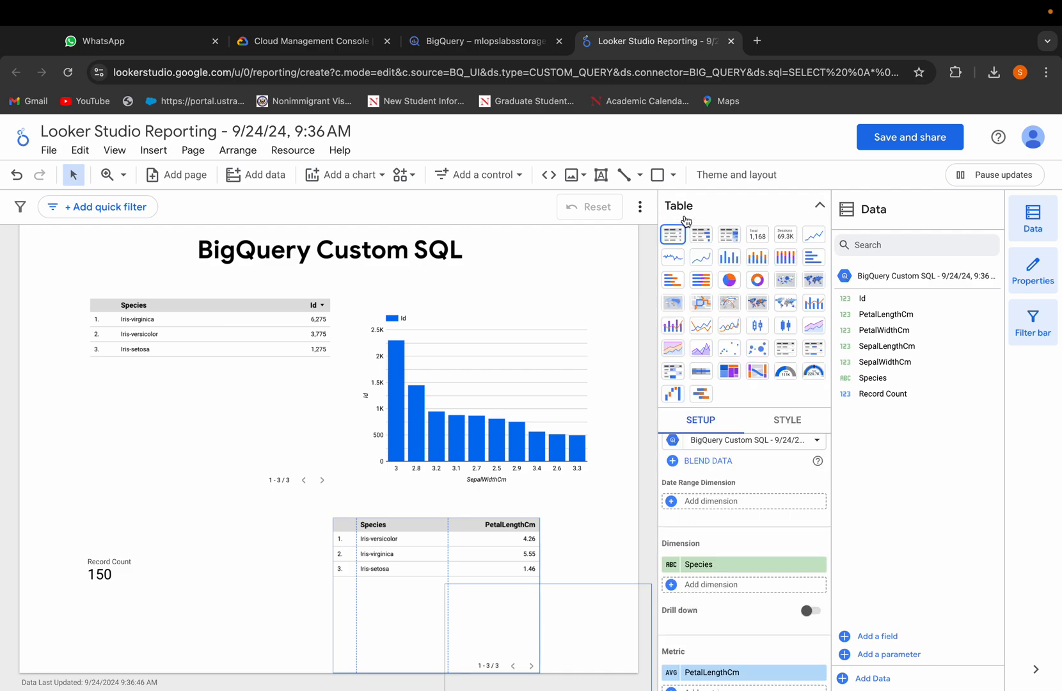
left_click(731, 259)
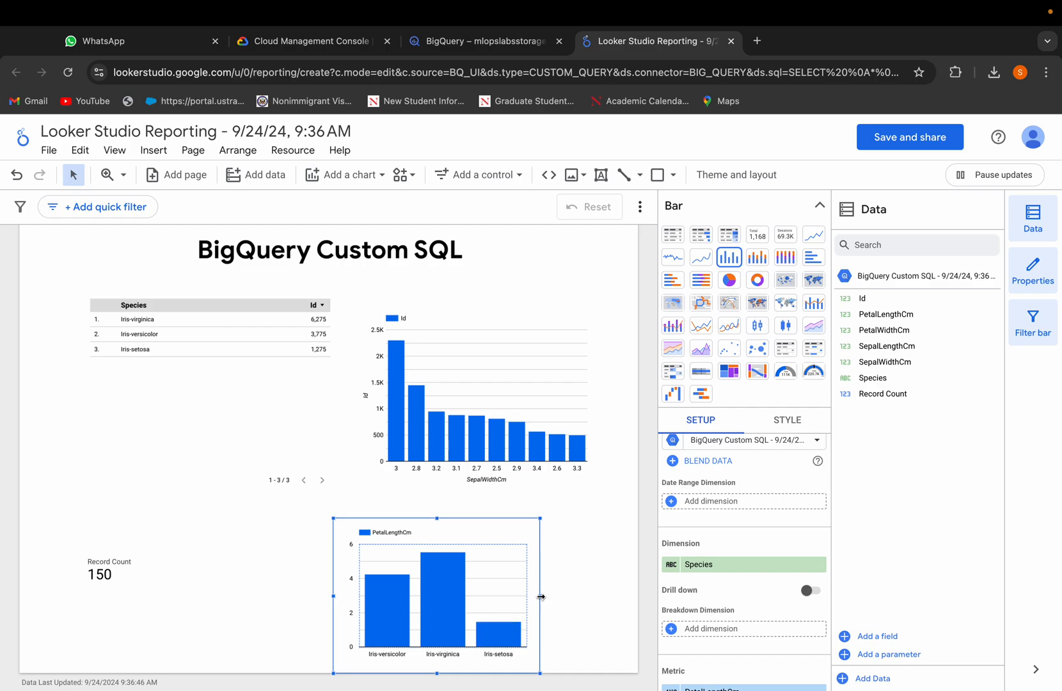
left_click_drag(541, 596, 574, 596)
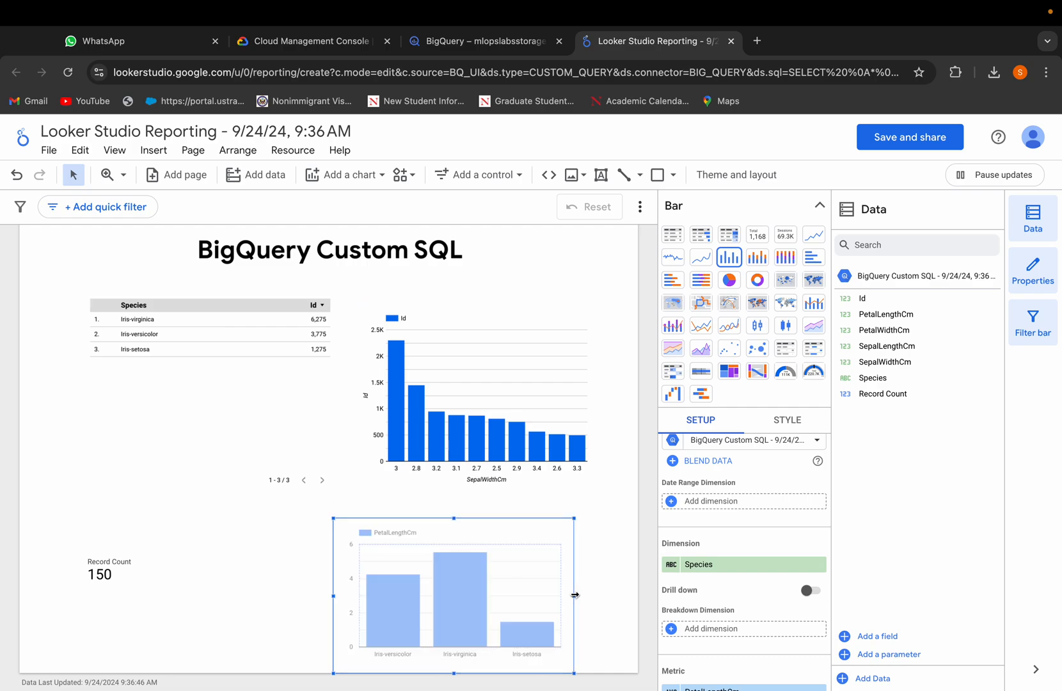
left_click(588, 507)
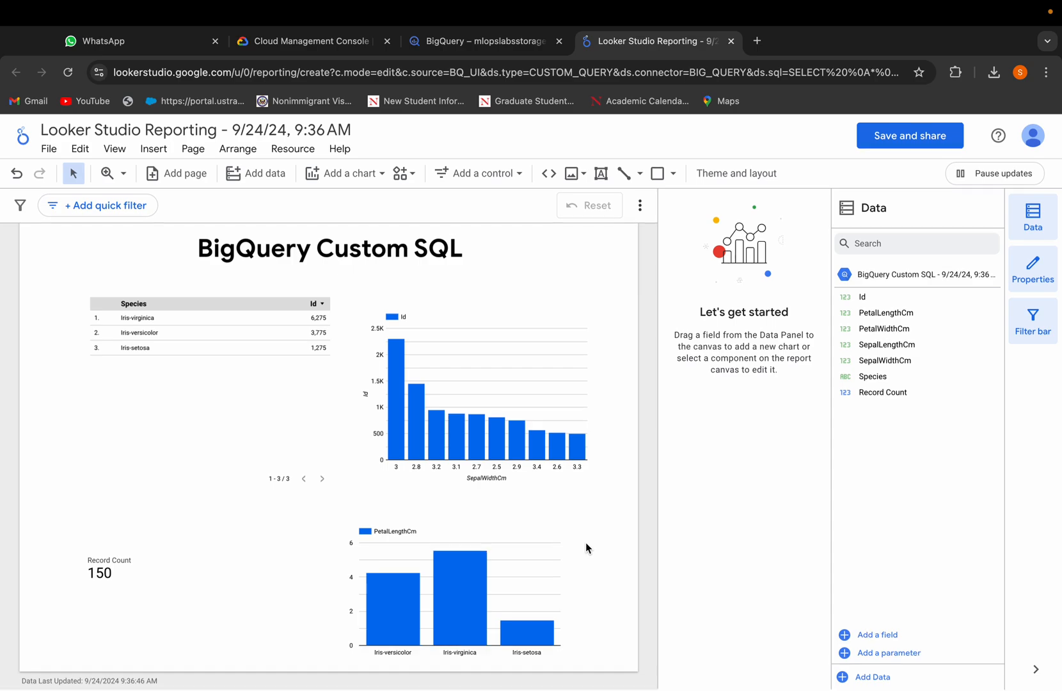
Step: Enlarge the Record Count scorecard and move it up slightly
left_click(131, 595)
left_click(154, 608)
left_click(141, 594)
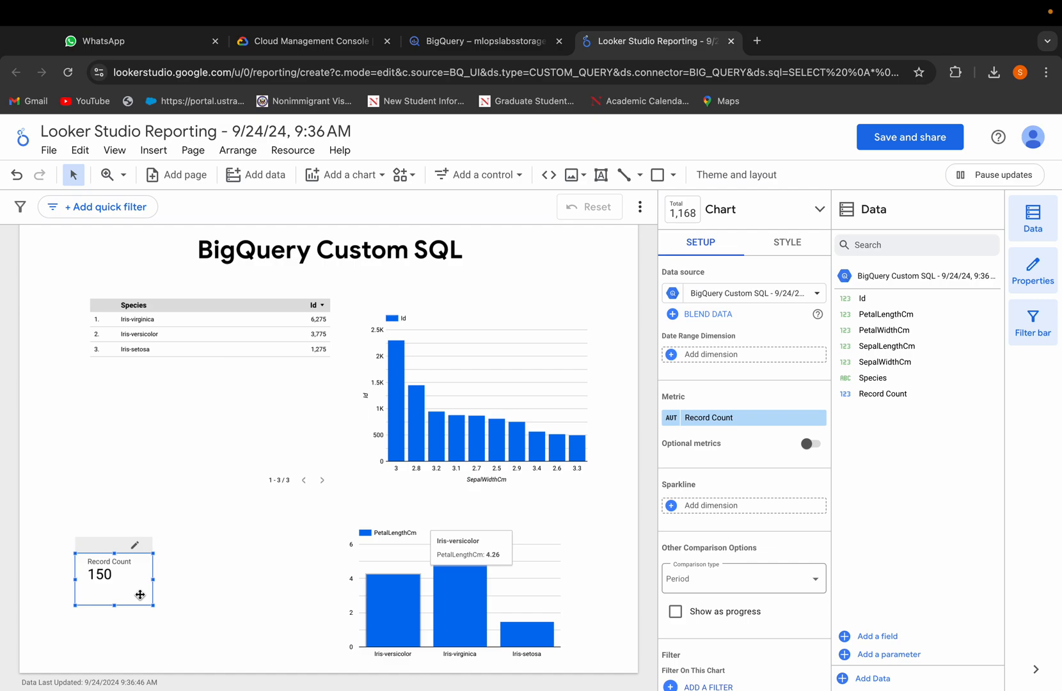
left_click_drag(154, 606, 194, 626)
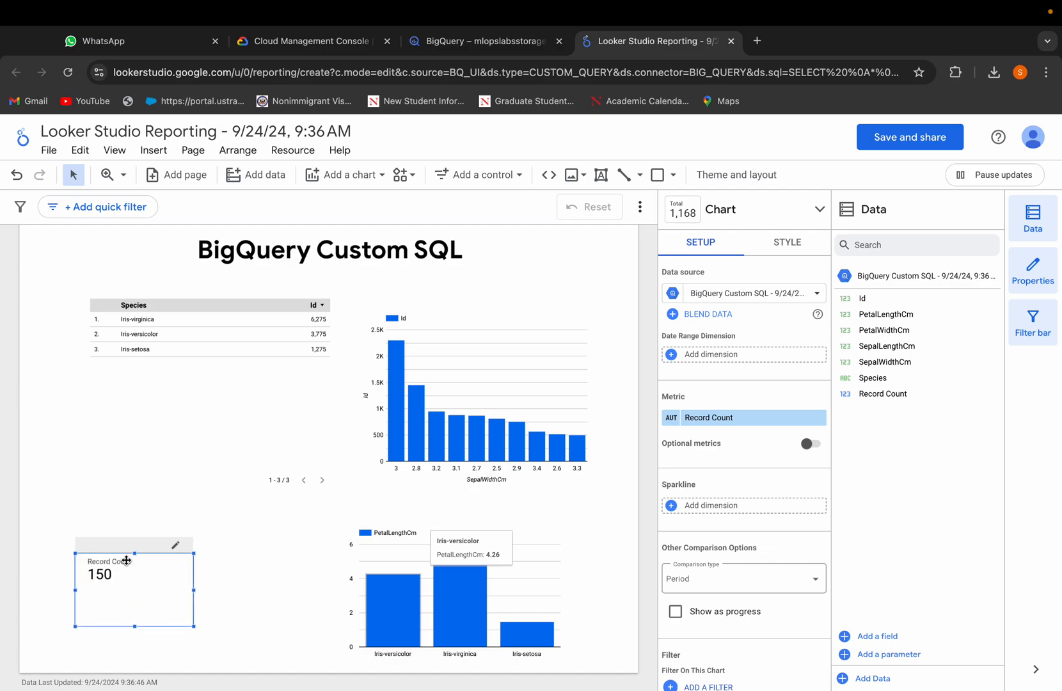
mouse_move(123, 553)
left_mouse_down()
mouse_move(123, 448)
mouse_move(123, 529)
left_mouse_up()
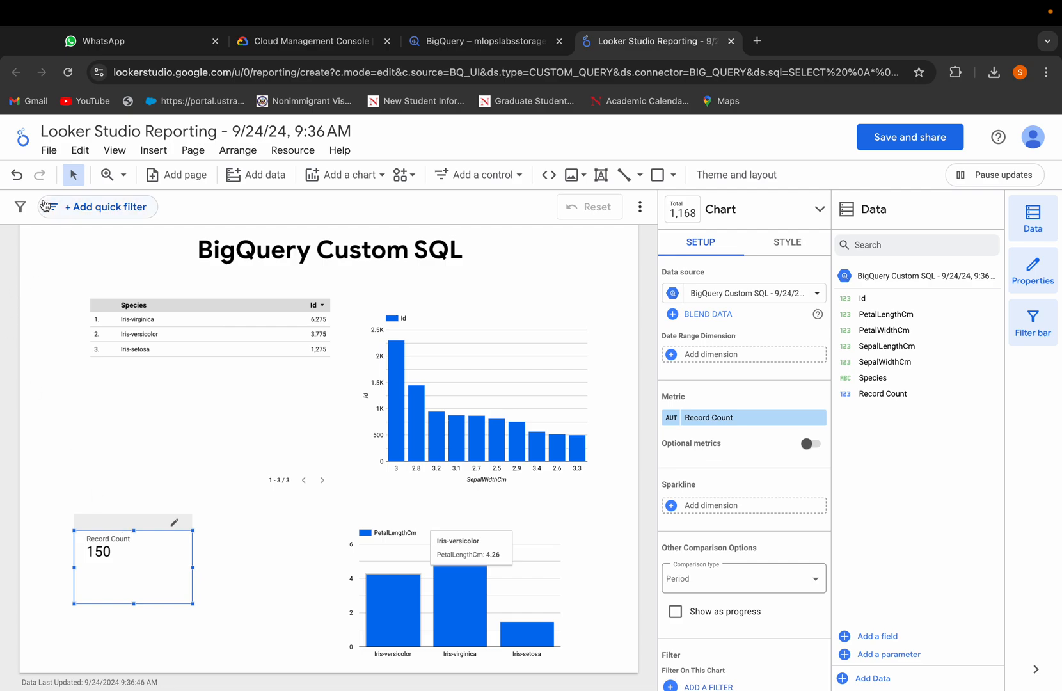
Step: Download the report as a PDF with the default options
left_click(49, 152)
mouse_move(146, 341)
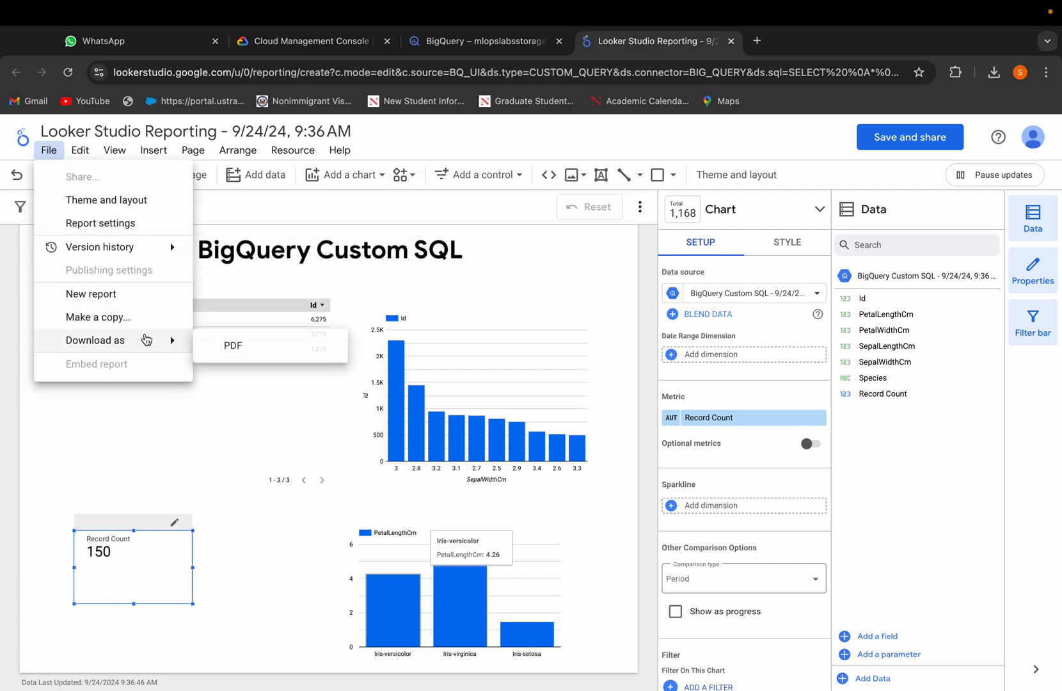
left_click(216, 351)
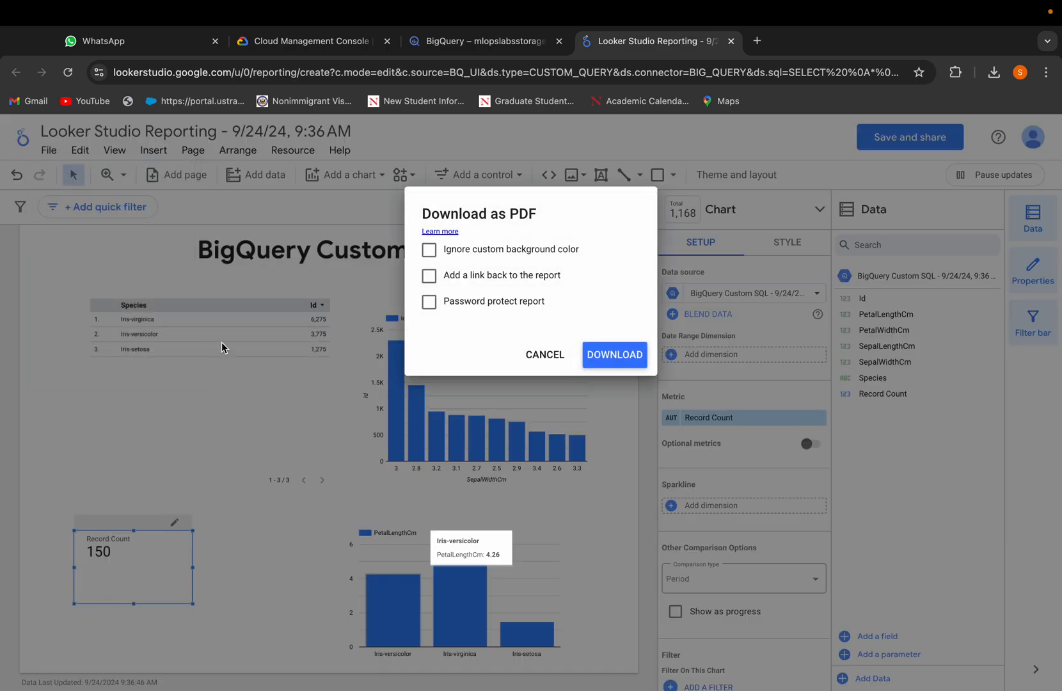
left_click(594, 355)
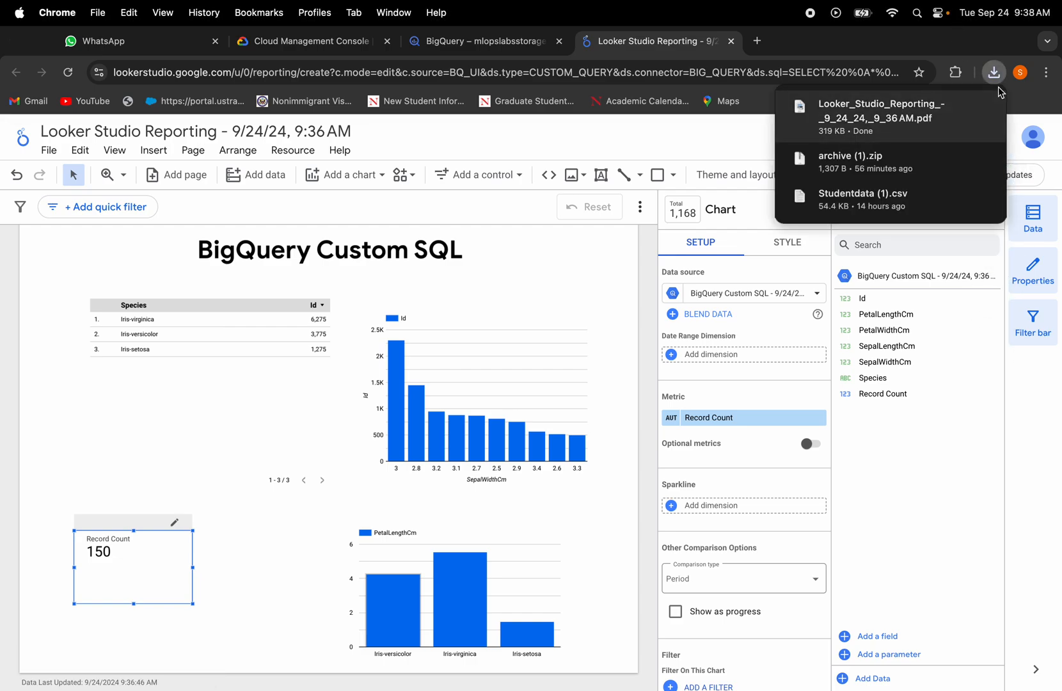
Step: Open the downloaded report PDF in the browser and scroll through its contents
left_click(930, 131)
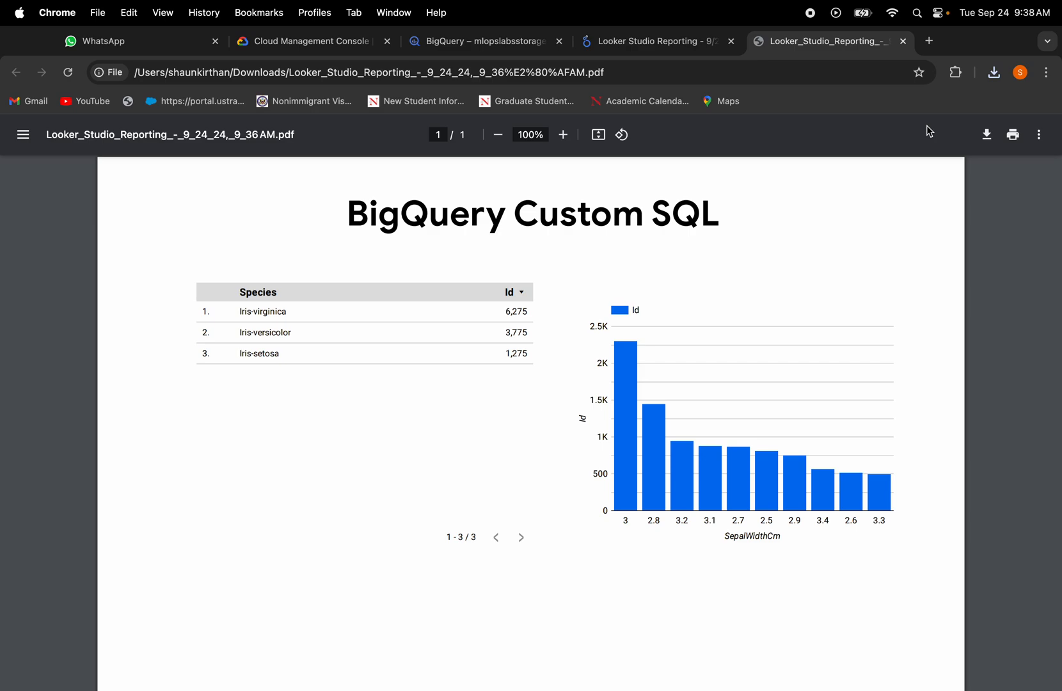
scroll(484, 392, "down", 2)
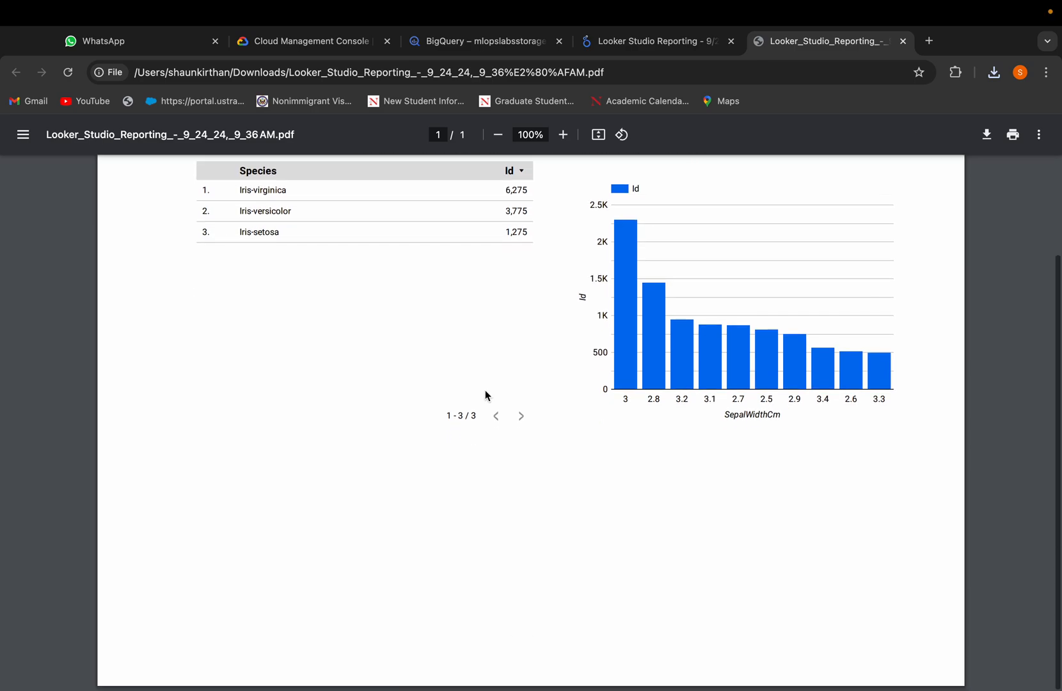
scroll(484, 392, "up", 2)
scroll(484, 391, "down", 2)
scroll(484, 392, "up", 2)
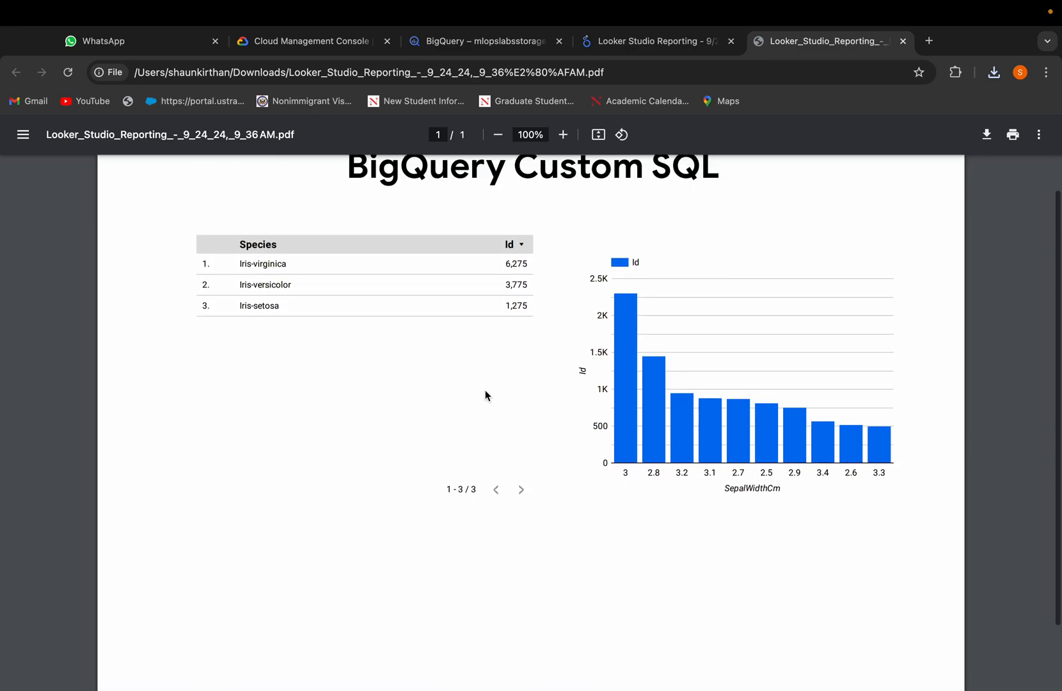
left_click(684, 46)
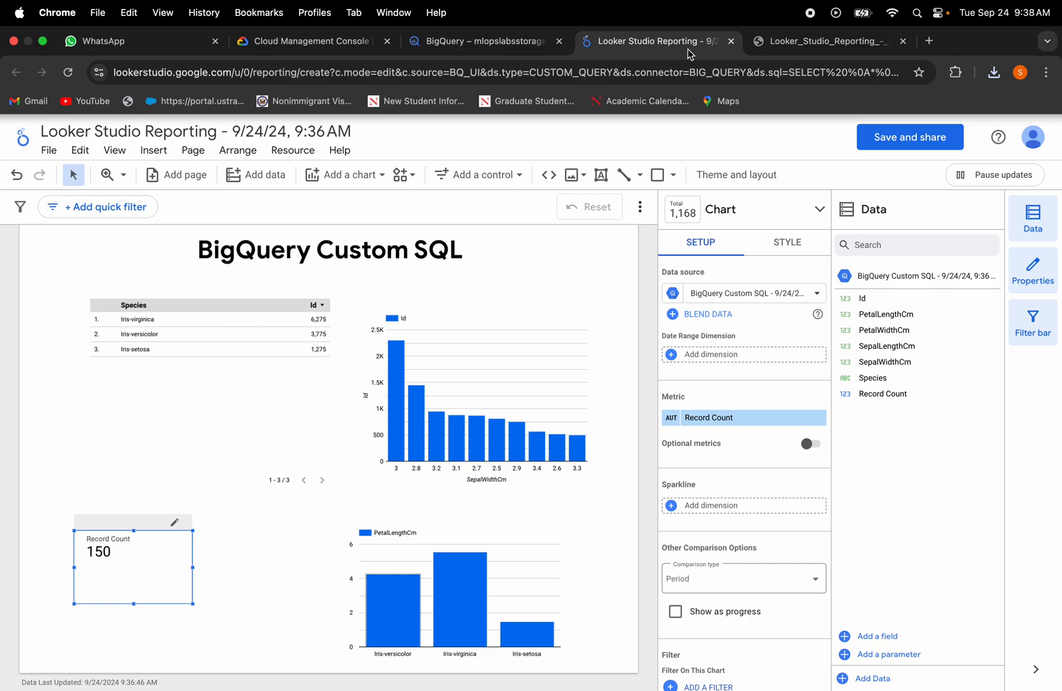
left_click(50, 151)
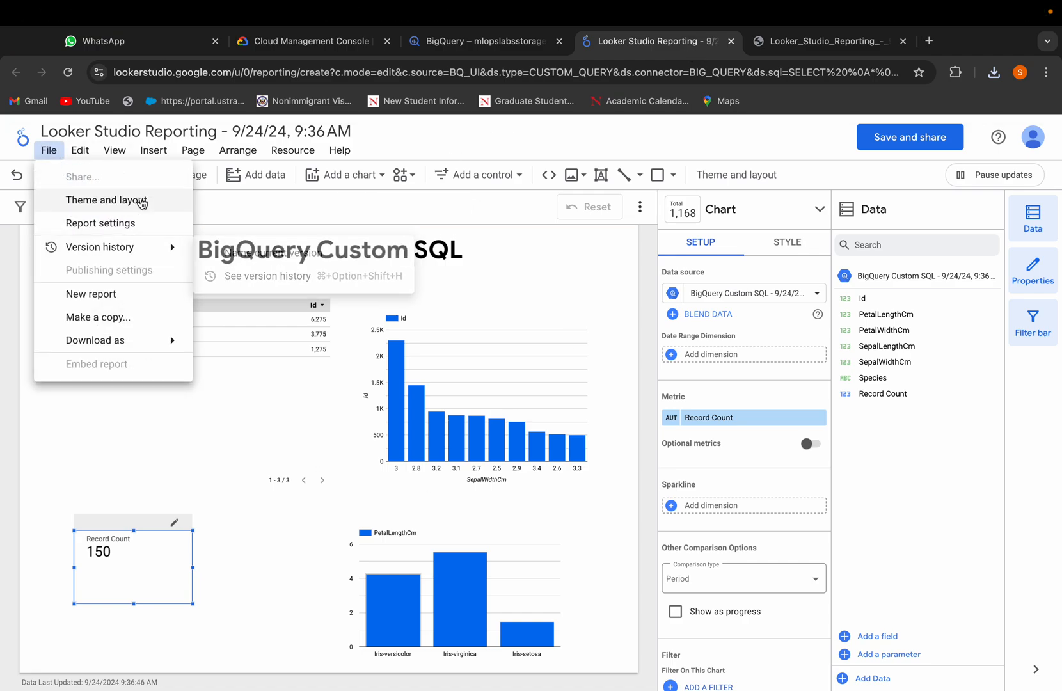
left_click(249, 490)
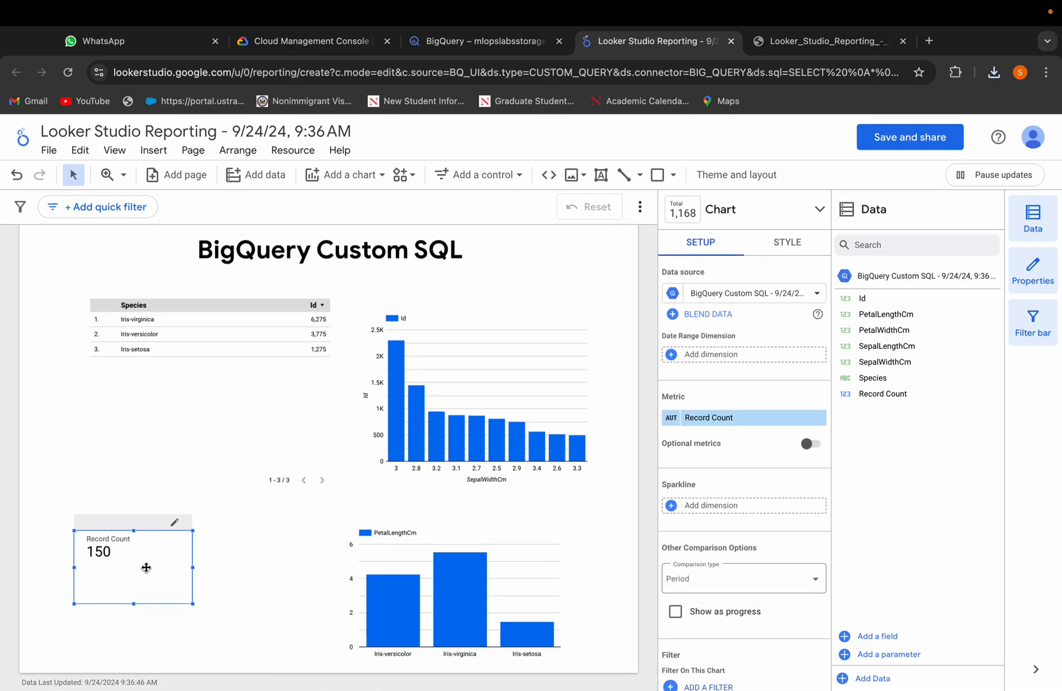
Step: Return to the PDF tab and scroll through the exported report again
left_click(834, 41)
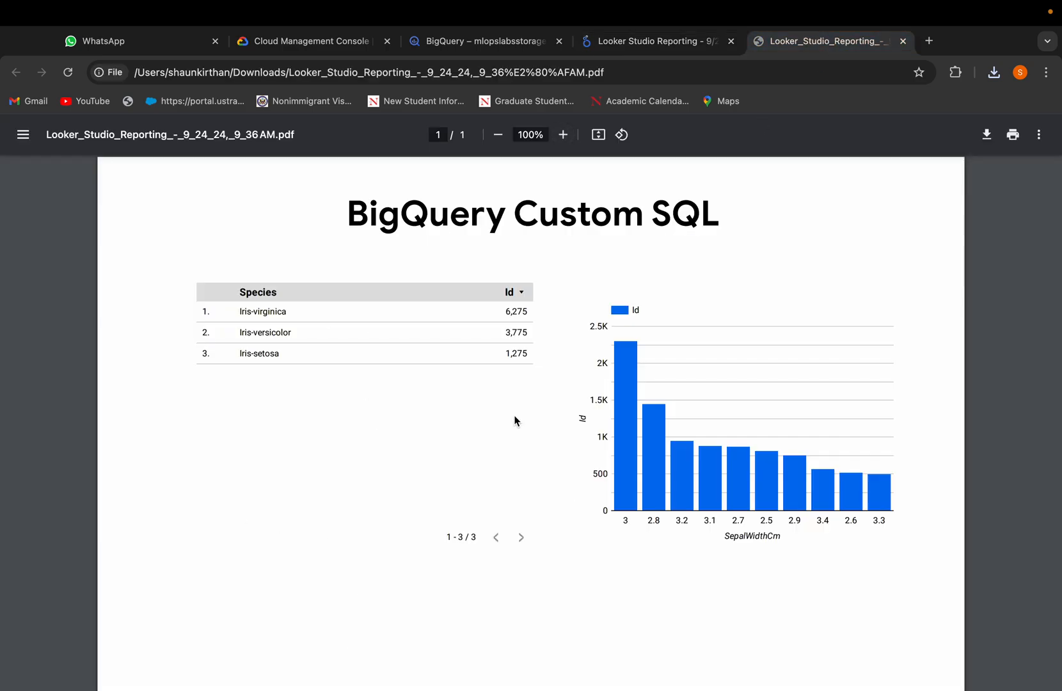
scroll(517, 422, "down", 3)
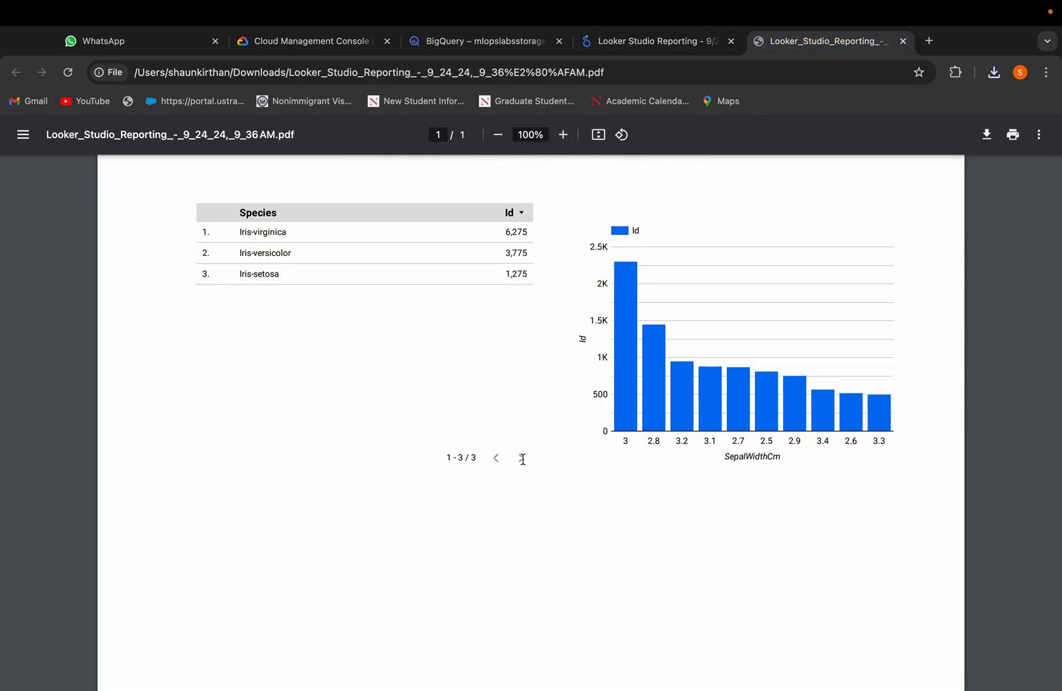
scroll(523, 459, "up", 3)
scroll(523, 459, "up", 1)
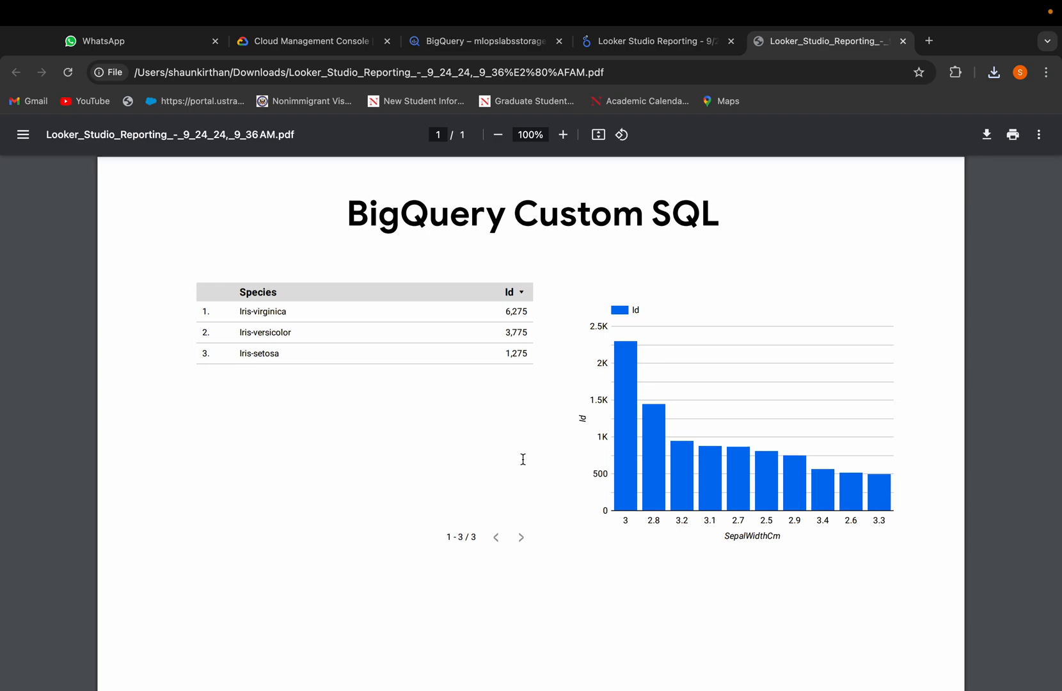